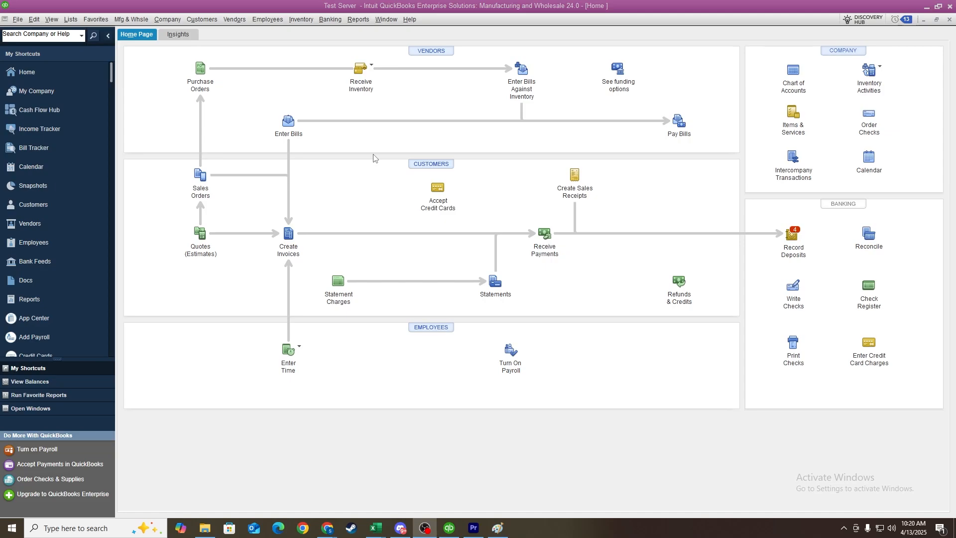
# Step: Open a blank general journal entry and examine its account, debit, memo, name and class columns
pyautogui.click(167, 21)
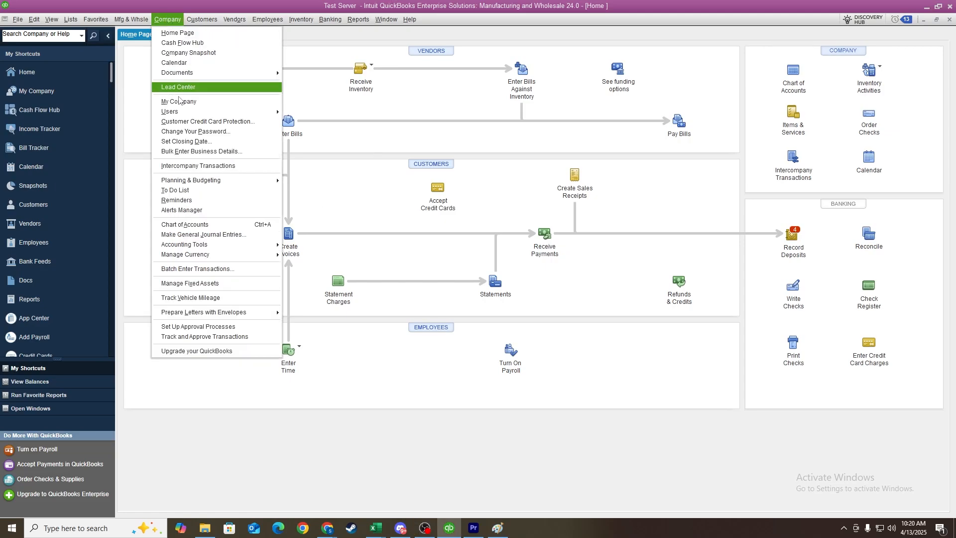
pyautogui.click(230, 235)
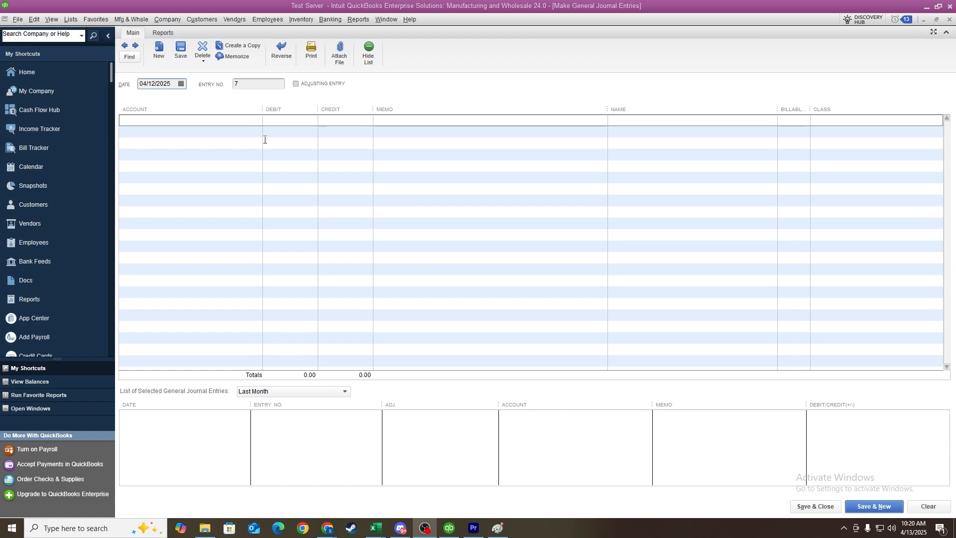
pyautogui.click(239, 115)
pyautogui.click(257, 120)
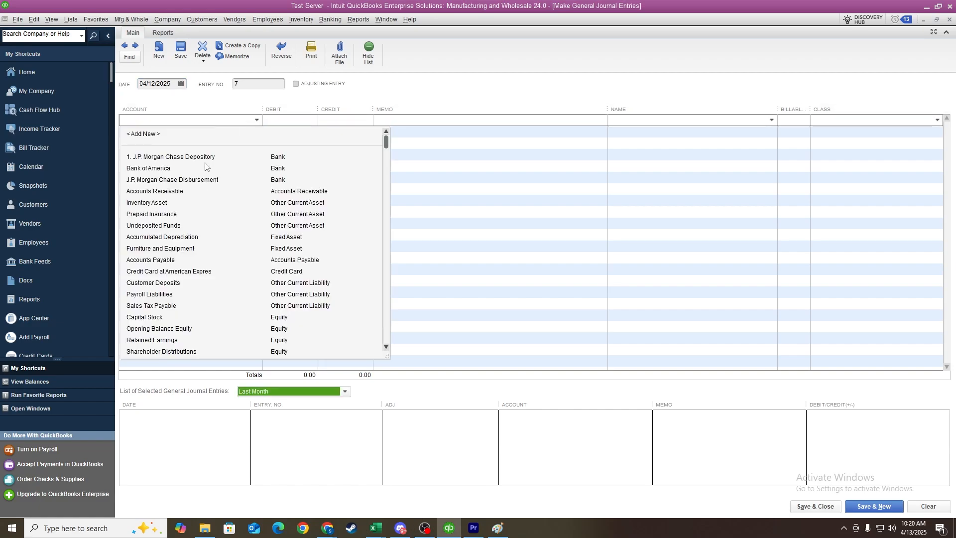
pyautogui.click(290, 121)
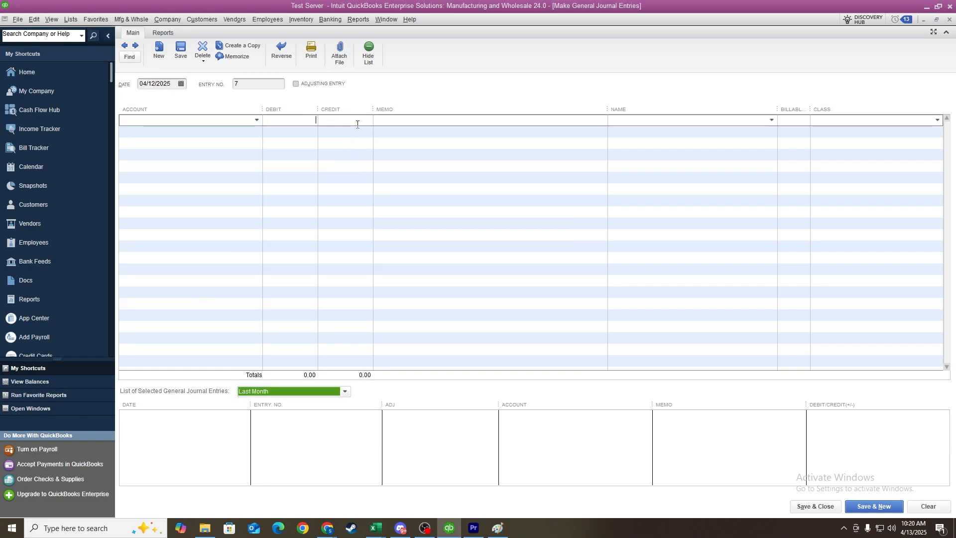
pyautogui.click(399, 121)
pyautogui.click(772, 121)
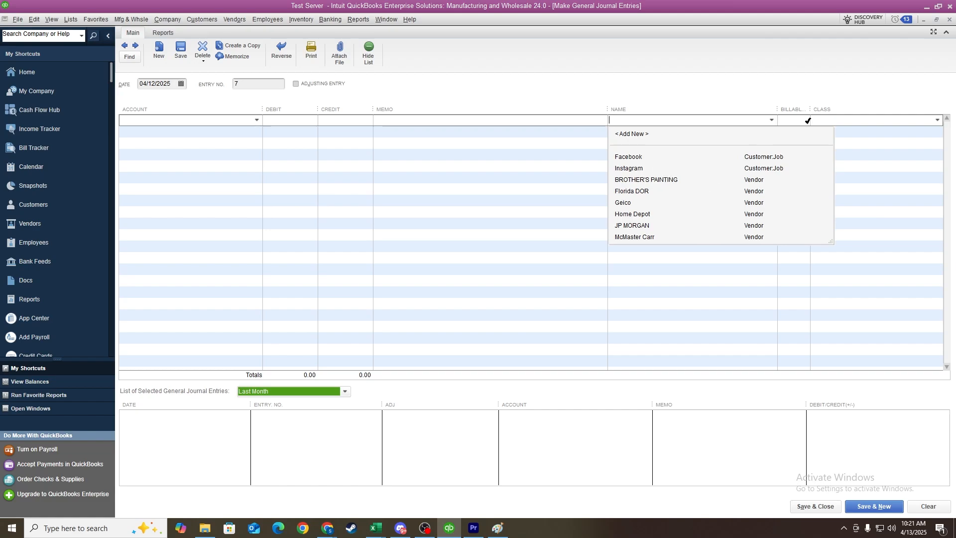
pyautogui.click(938, 120)
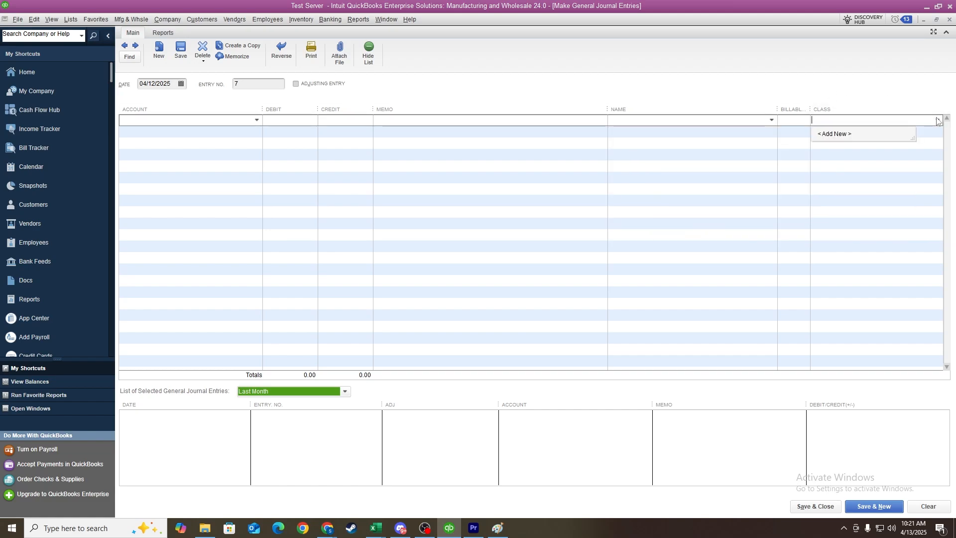
pyautogui.click(886, 100)
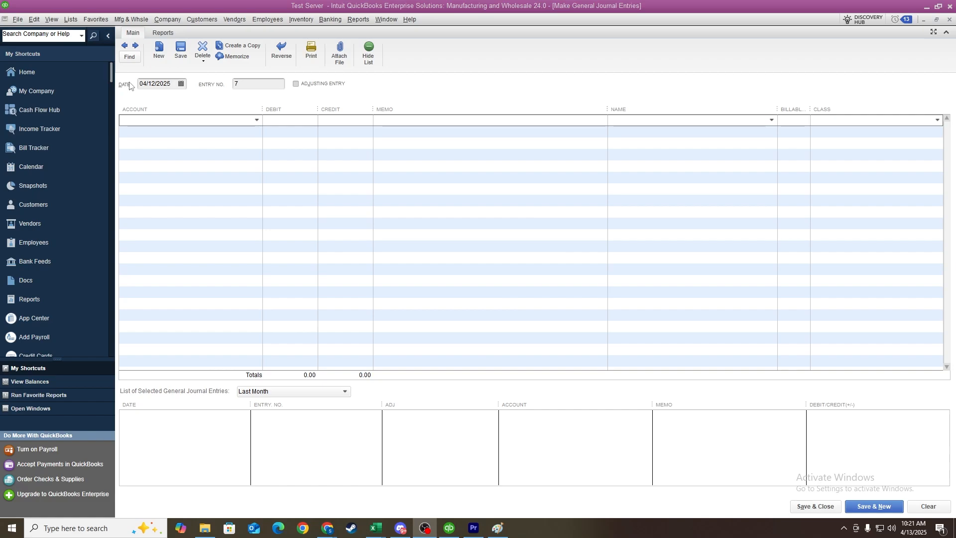
# Step: Examine the entry number field, the journal entry search form and the options for deleting or voiding an entry
pyautogui.click(240, 86)
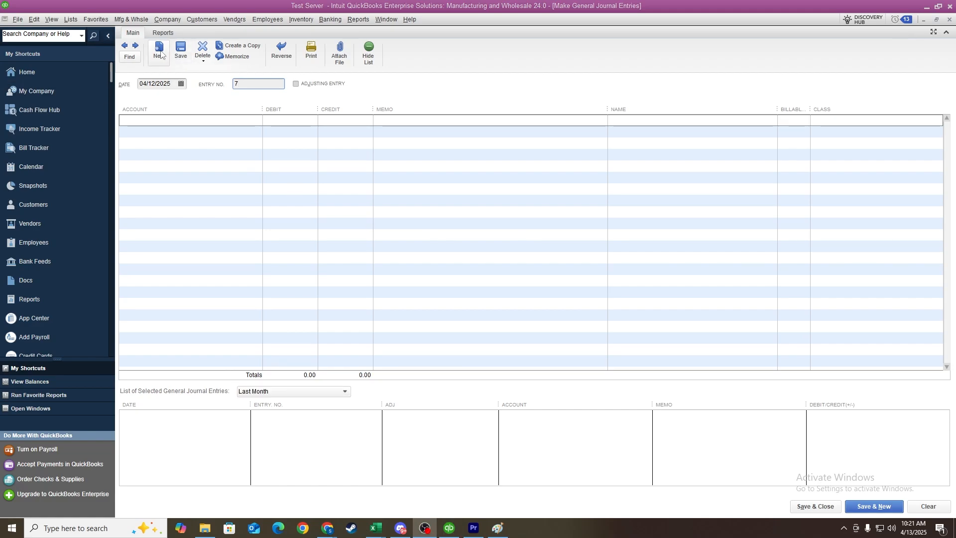
pyautogui.click(130, 60)
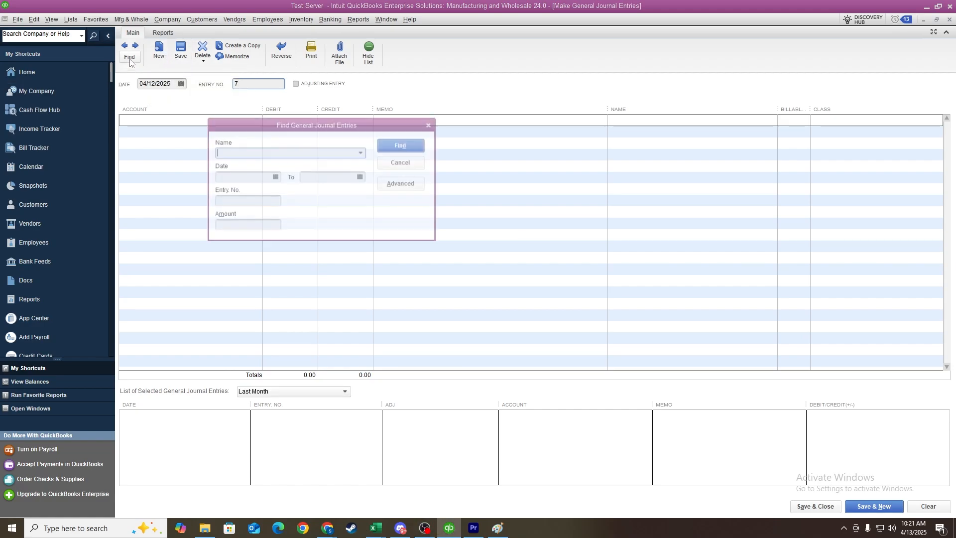
pyautogui.click(431, 124)
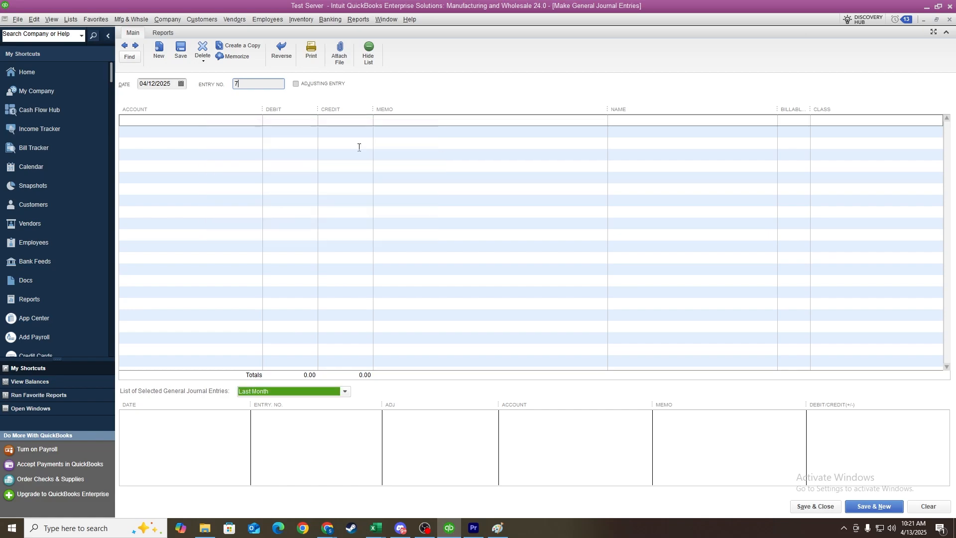
pyautogui.click(204, 58)
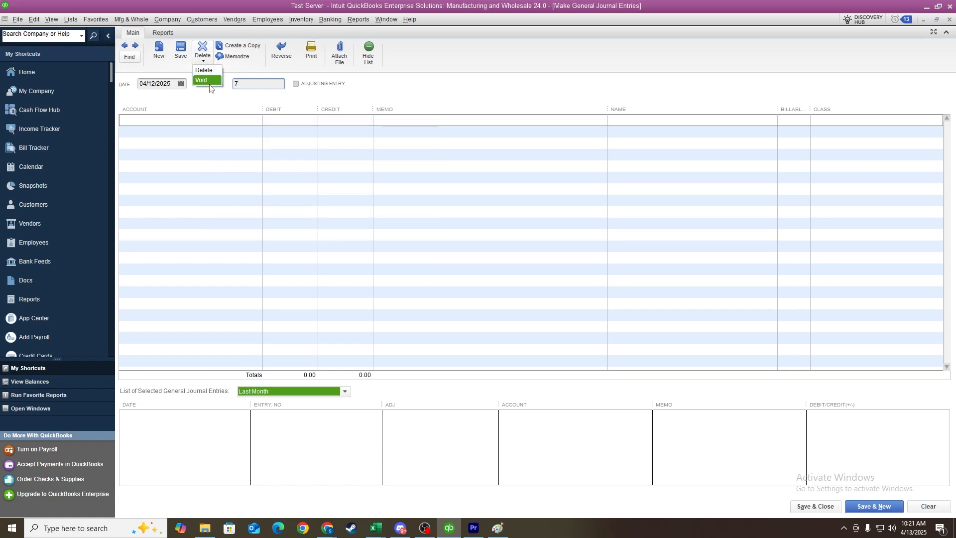
pyautogui.click(234, 69)
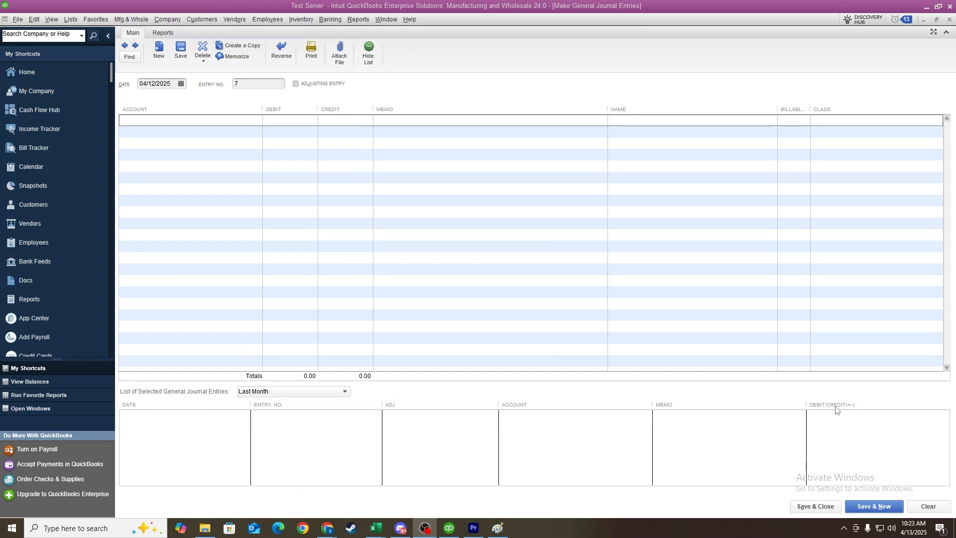
# Step: Show the list of general journal entries and set its period to All
pyautogui.click(372, 60)
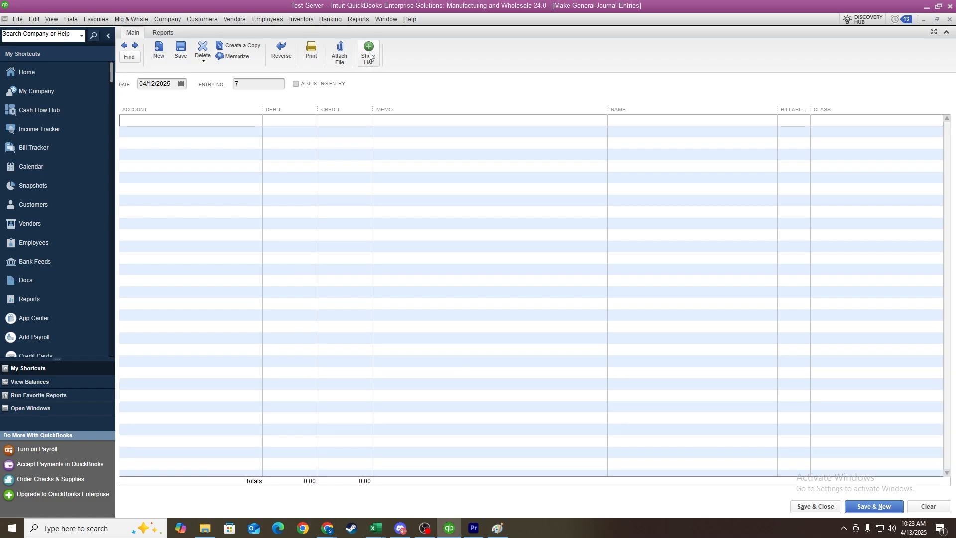
pyautogui.click(370, 58)
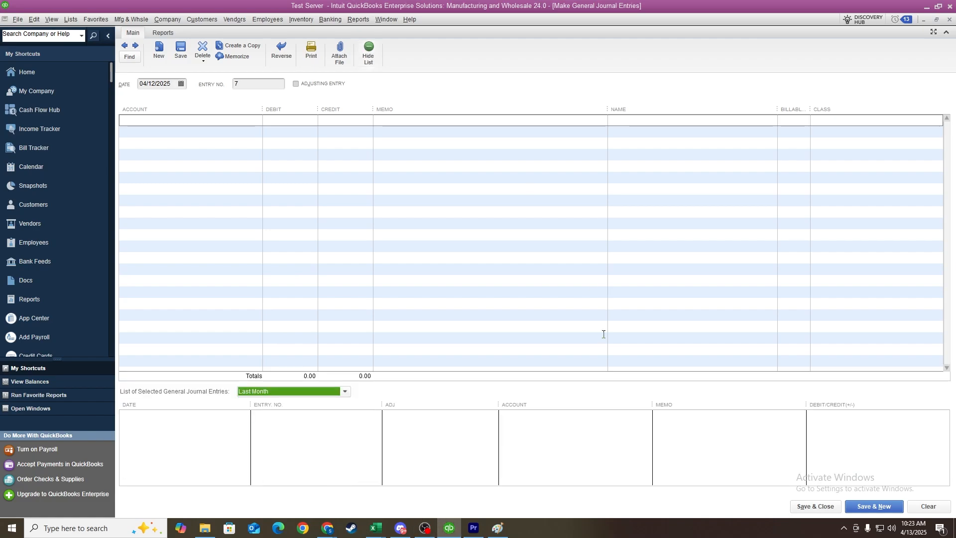
pyautogui.click(345, 392)
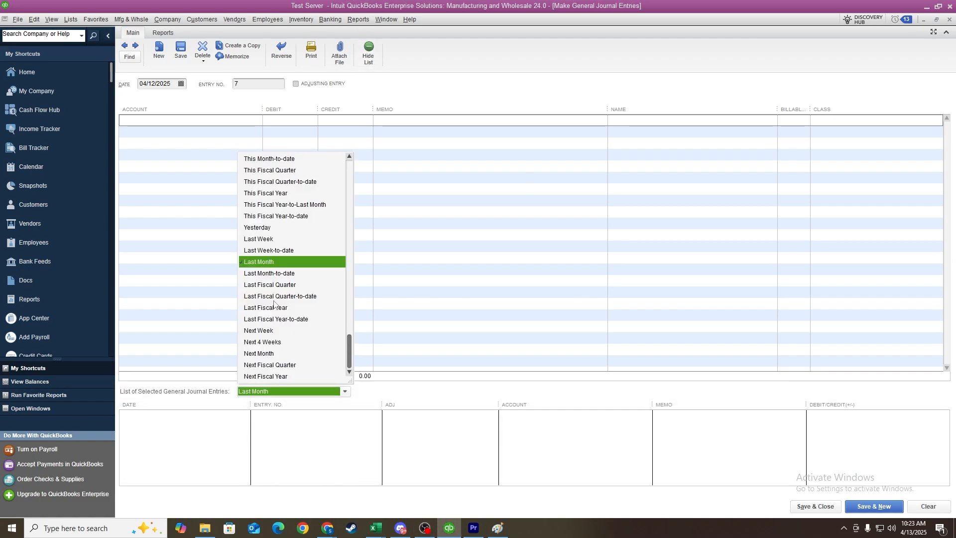
pyautogui.scroll(2, 277, 294)
pyautogui.click(249, 159)
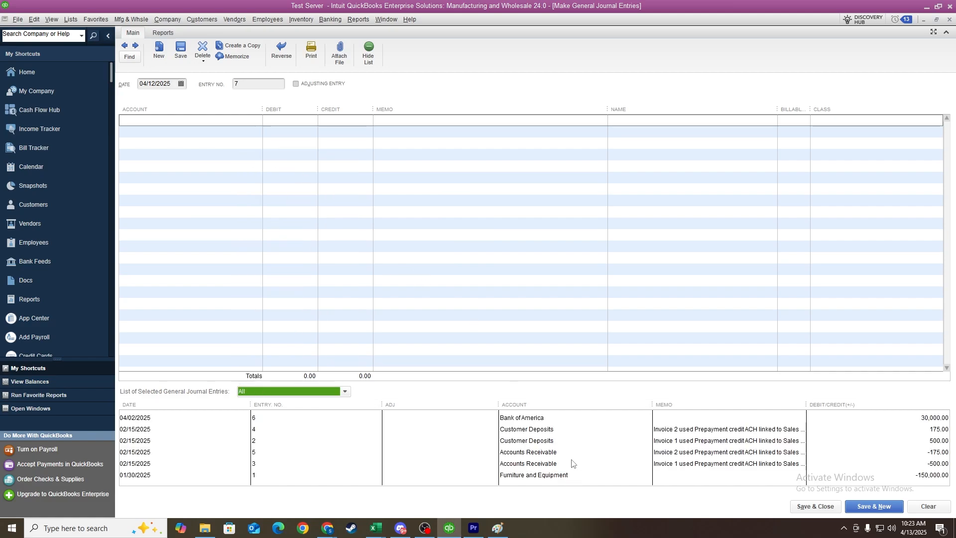
# Step: Browse the listed journal entries from the 04/02/2025 Bank of America entry onward, and hide and redisplay the entry list
pyautogui.click(545, 421)
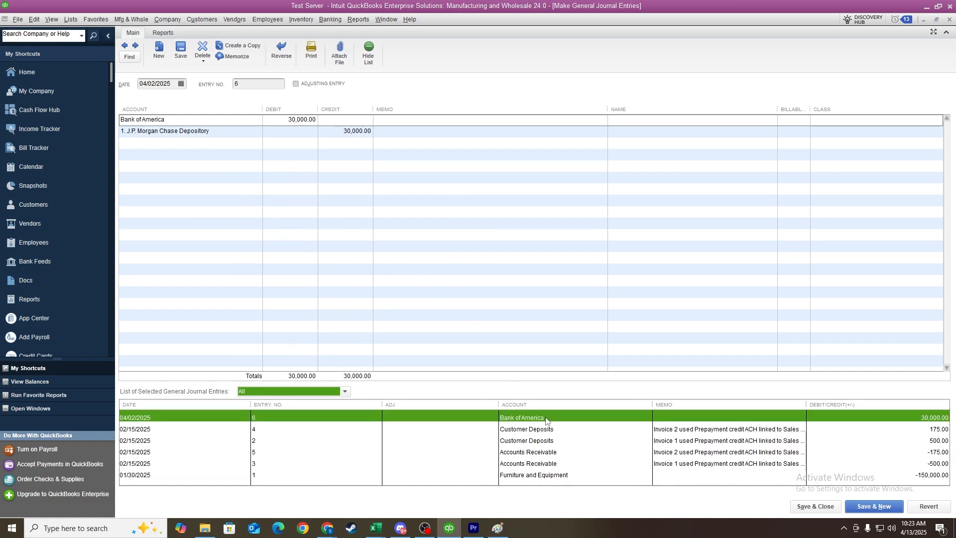
pyautogui.press('Down')
pyautogui.press('Down')
pyautogui.press('Down')
pyautogui.press('Down')
pyautogui.press('Down')
pyautogui.press('Up')
pyautogui.press('Up')
pyautogui.press('Up')
pyautogui.press('Up')
pyautogui.press('Up')
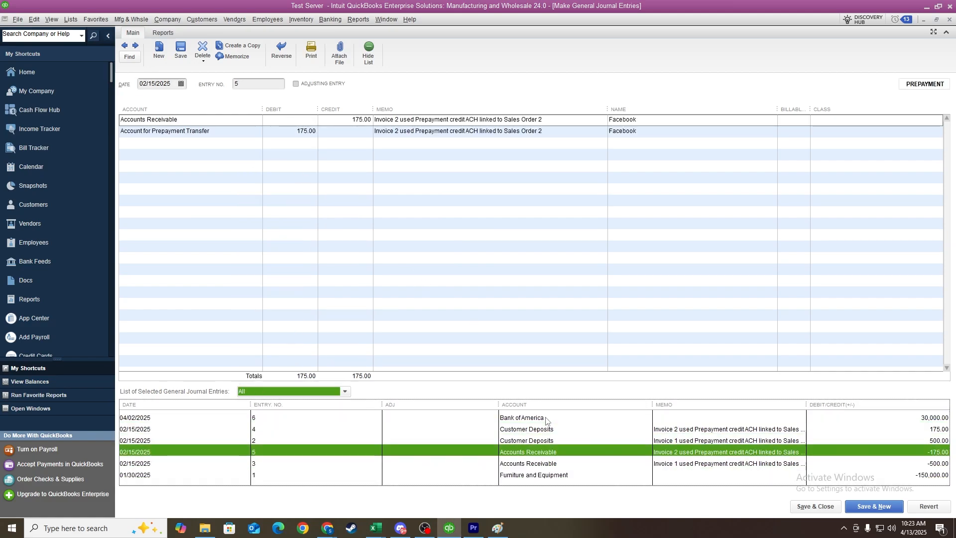
pyautogui.press('Down')
pyautogui.press('Down')
pyautogui.press('Down')
pyautogui.click(369, 54)
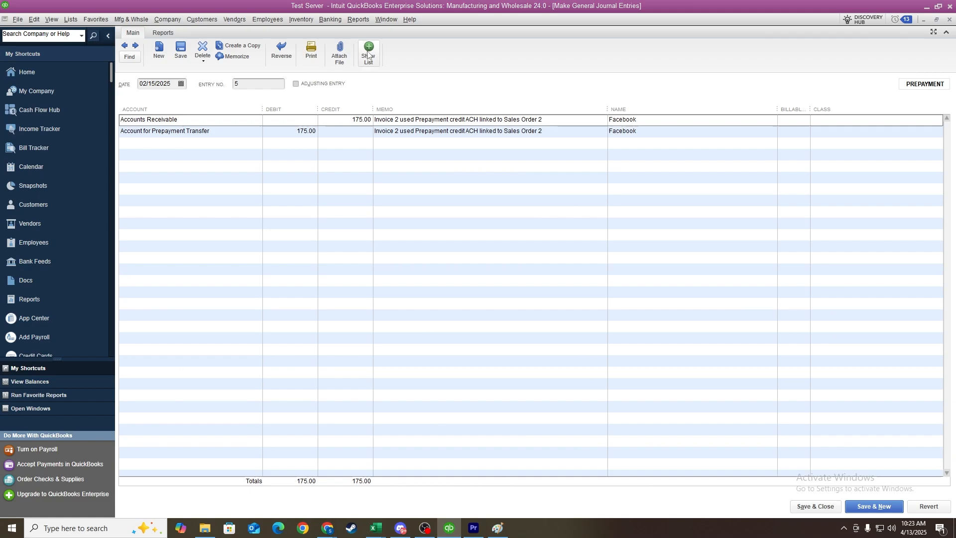
pyautogui.click(369, 54)
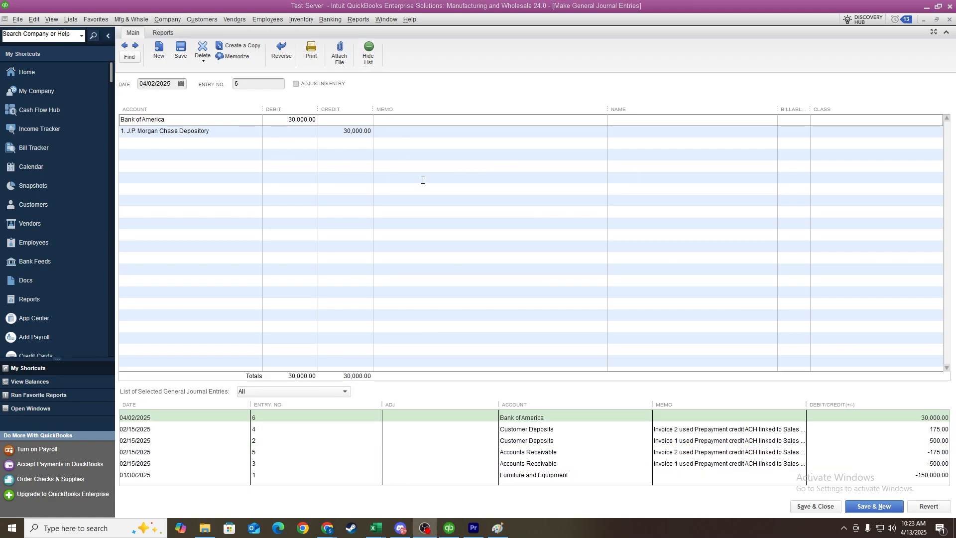
# Step: Compare the details of prepayment entries 2 and 5 with those of the Bank of America entry 6
pyautogui.click(567, 442)
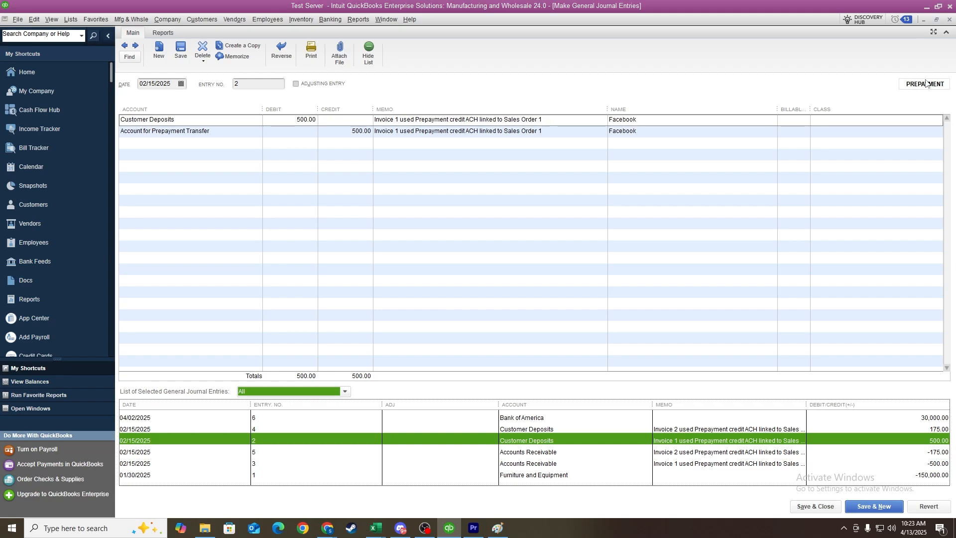
pyautogui.press('Up')
pyautogui.press('Up')
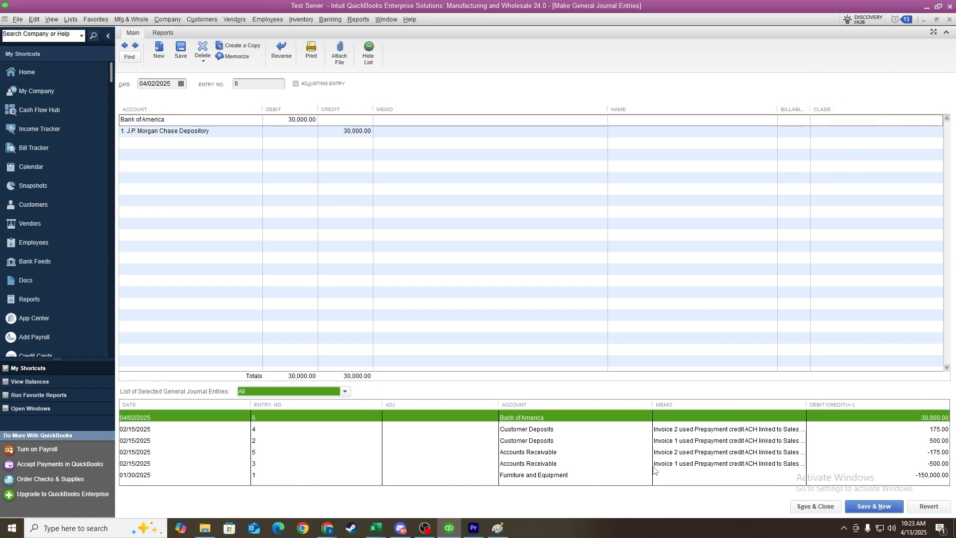
pyautogui.click(581, 452)
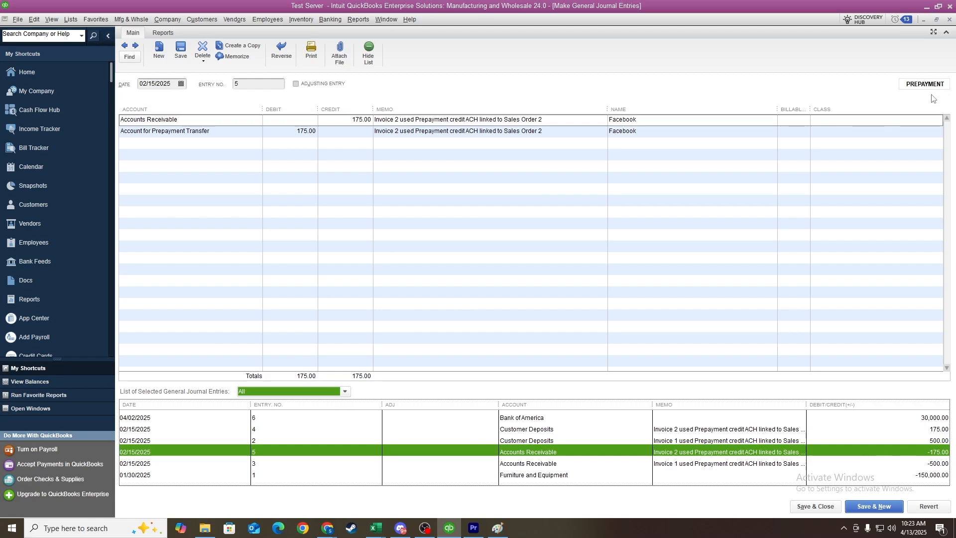
pyautogui.click(546, 421)
pyautogui.click(135, 46)
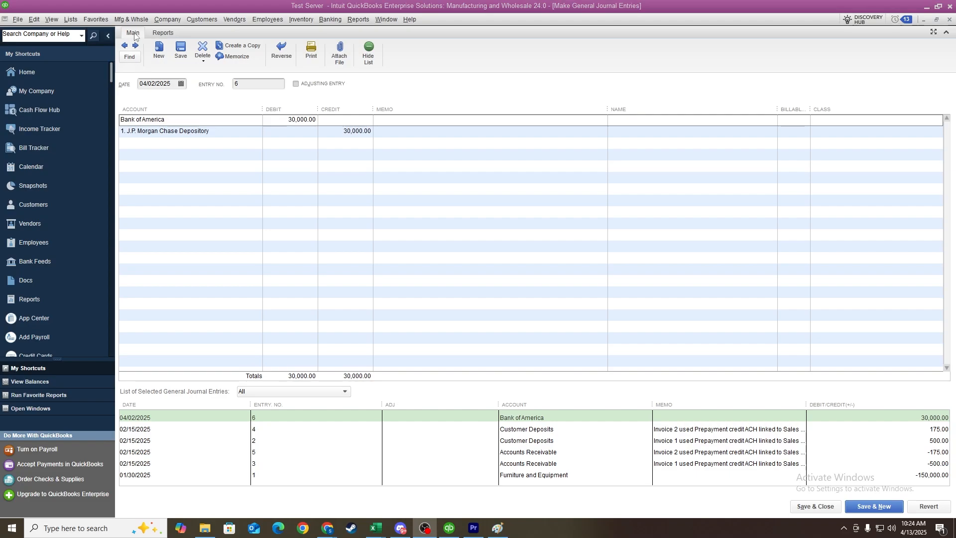
# Step: Check the transaction history of the Bank of America journal entry
pyautogui.click(158, 34)
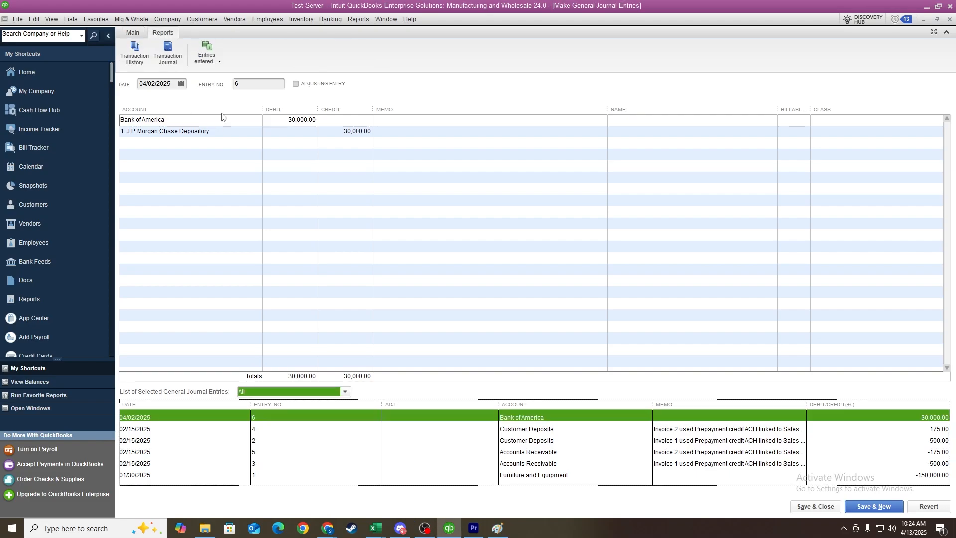
pyautogui.click(136, 54)
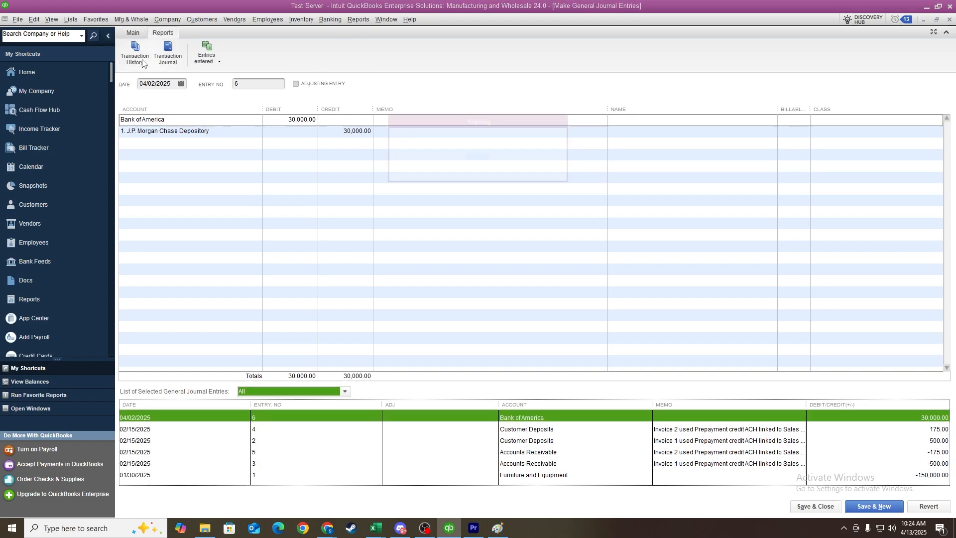
pyautogui.click(478, 161)
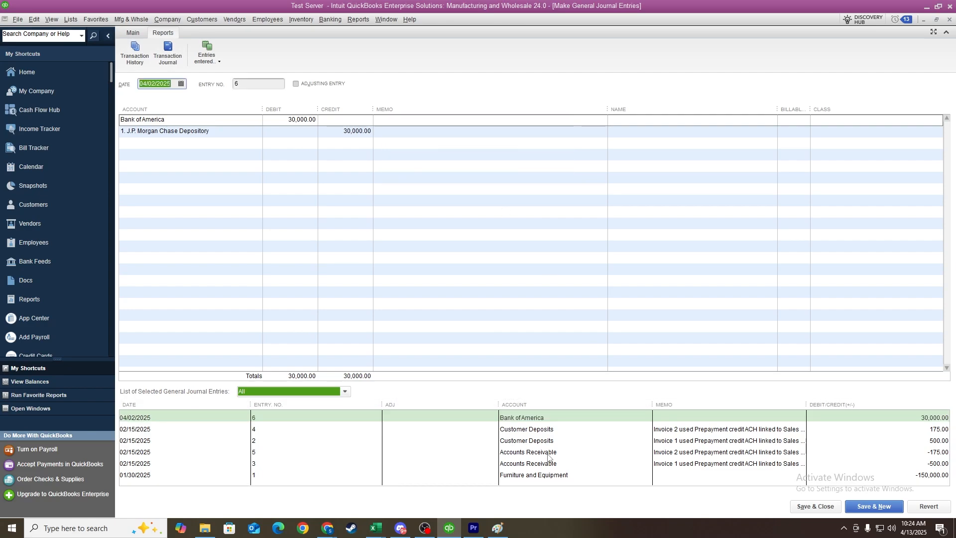
# Step: View the customer payment linked to journal entry 2 through its transaction history, and return to the entry
pyautogui.click(502, 442)
pyautogui.click(135, 53)
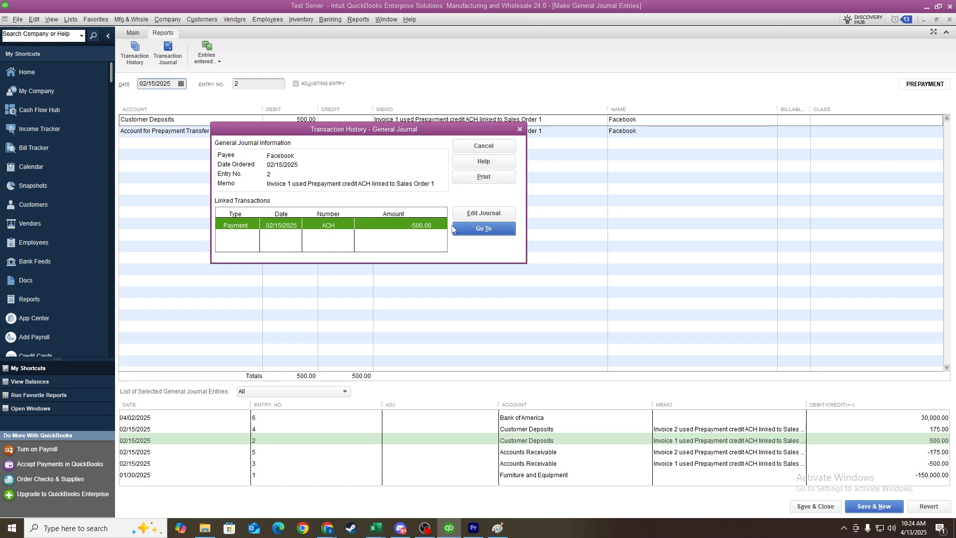
pyautogui.click(484, 232)
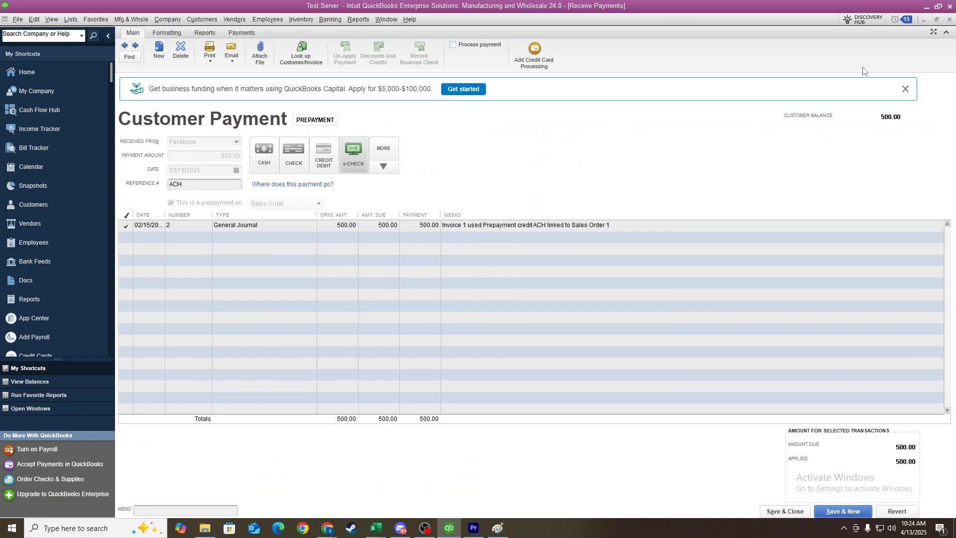
pyautogui.click(950, 19)
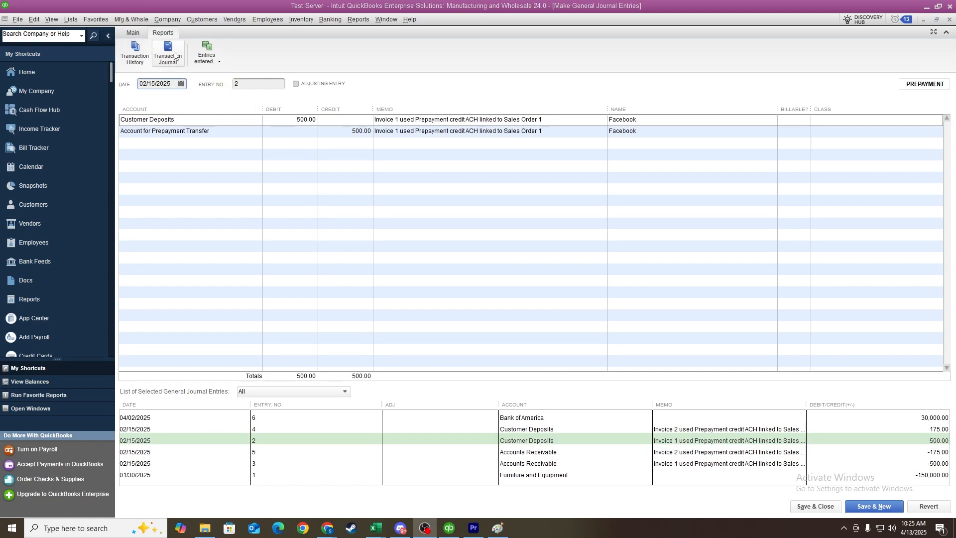
# Step: View the Transaction Journal report for entry 2 and request the report of entries entered This Fiscal Year to Date
pyautogui.click(174, 55)
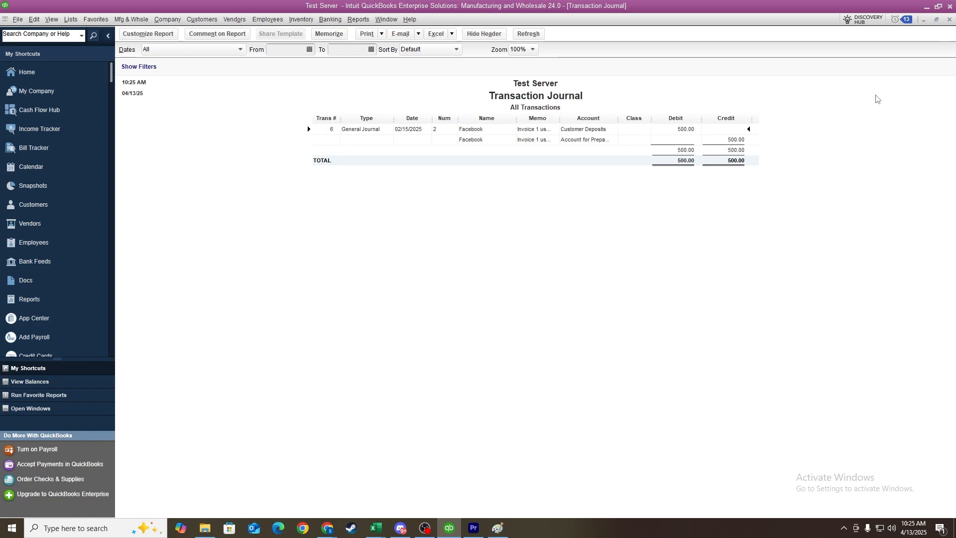
pyautogui.click(951, 20)
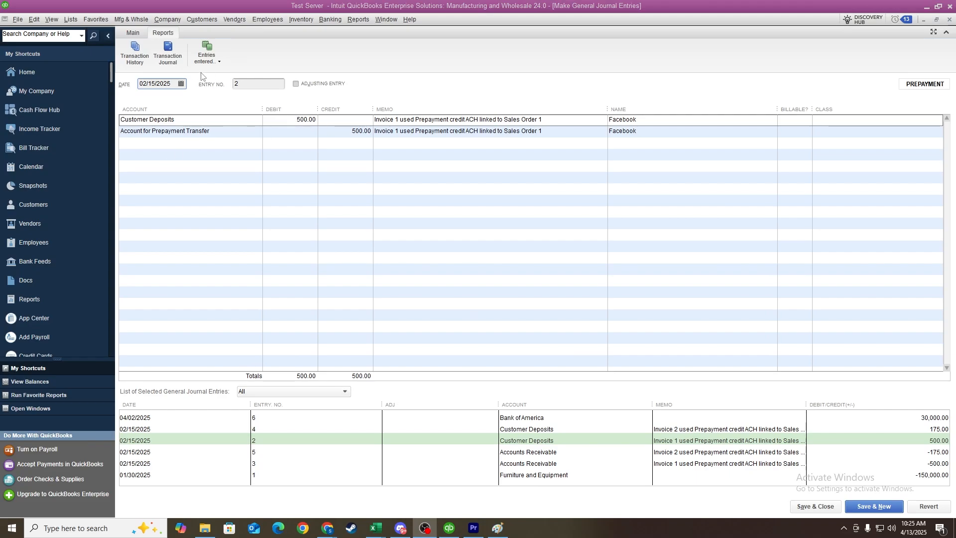
pyautogui.click(168, 54)
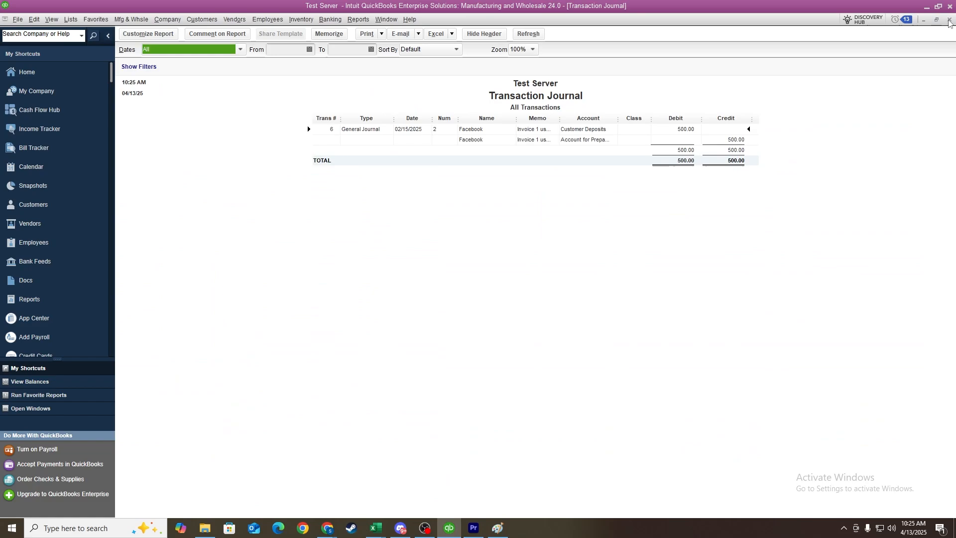
pyautogui.click(949, 21)
pyautogui.click(214, 60)
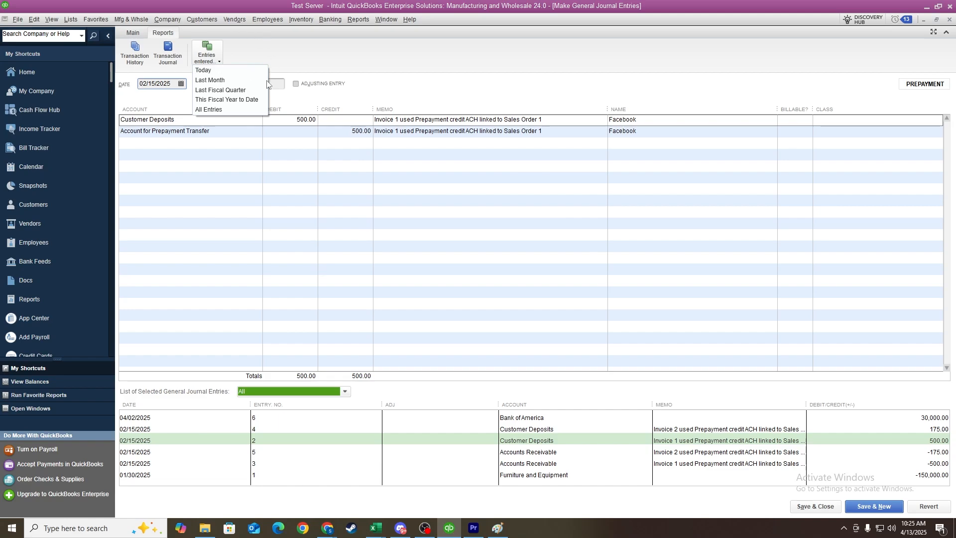
pyautogui.click(252, 102)
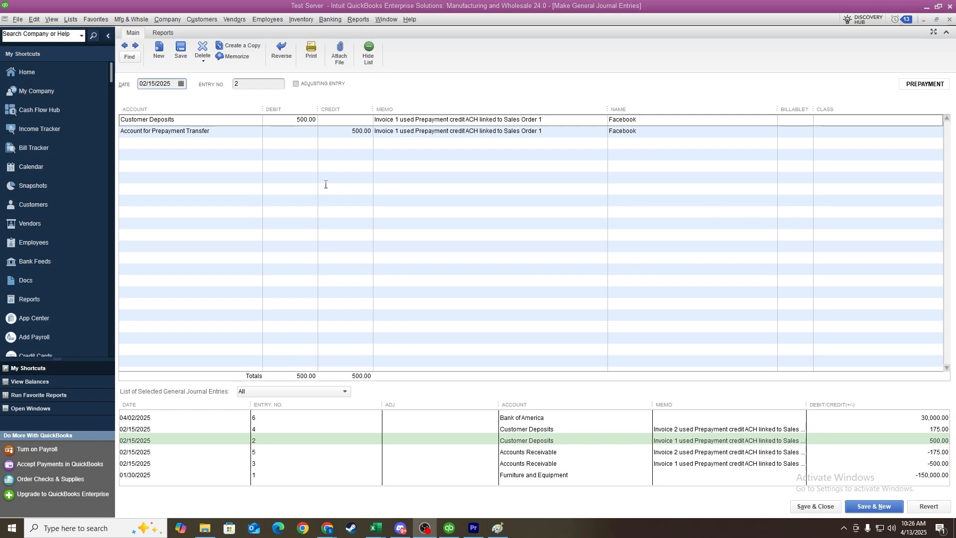
# Step: Start a new general journal entry dated 03/31/2025 with the entry number ACCRUAL
pyautogui.click(158, 49)
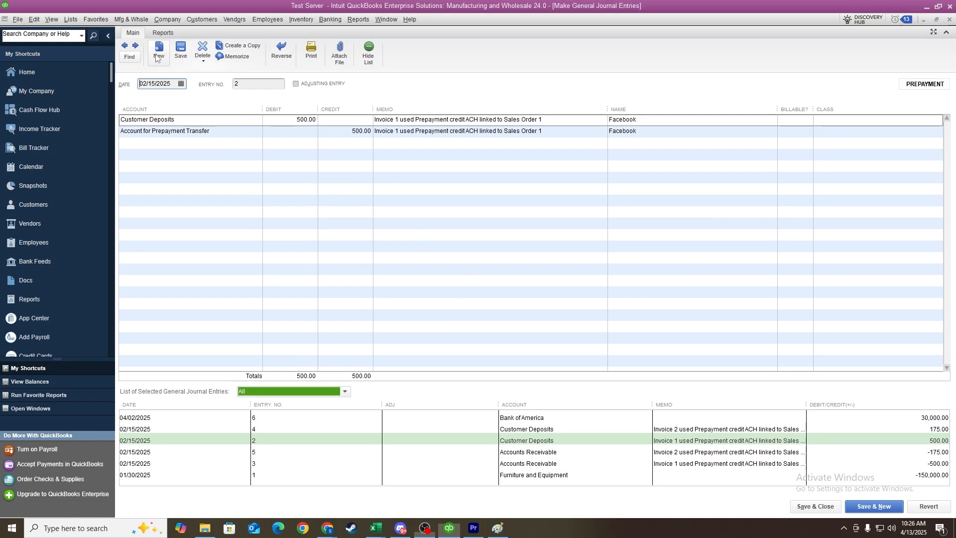
pyautogui.click(181, 84)
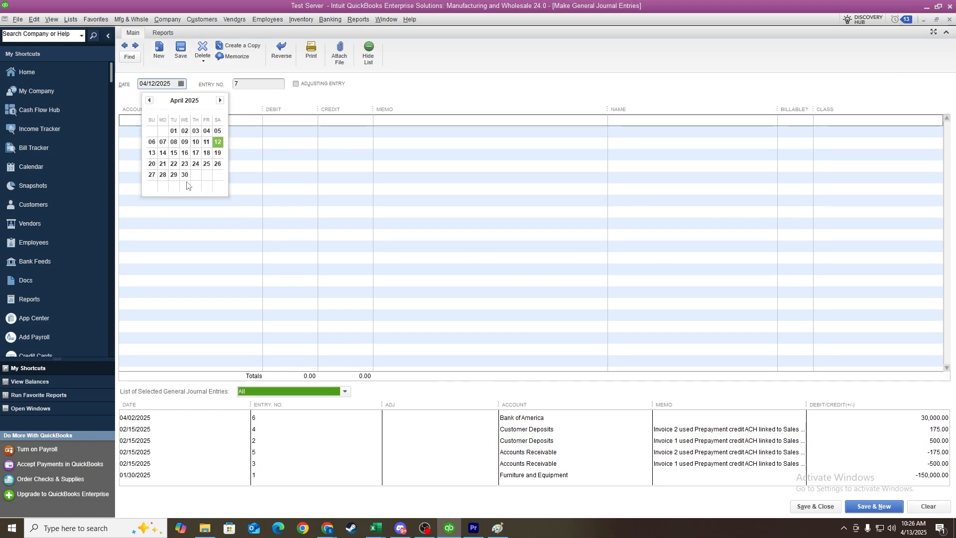
pyautogui.click(149, 100)
pyautogui.click(163, 186)
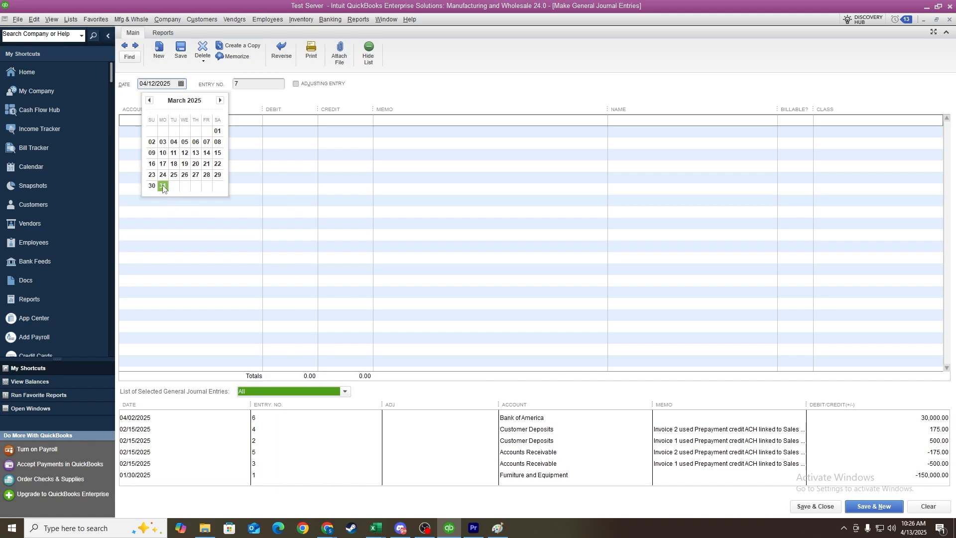
pyautogui.press('Tab')
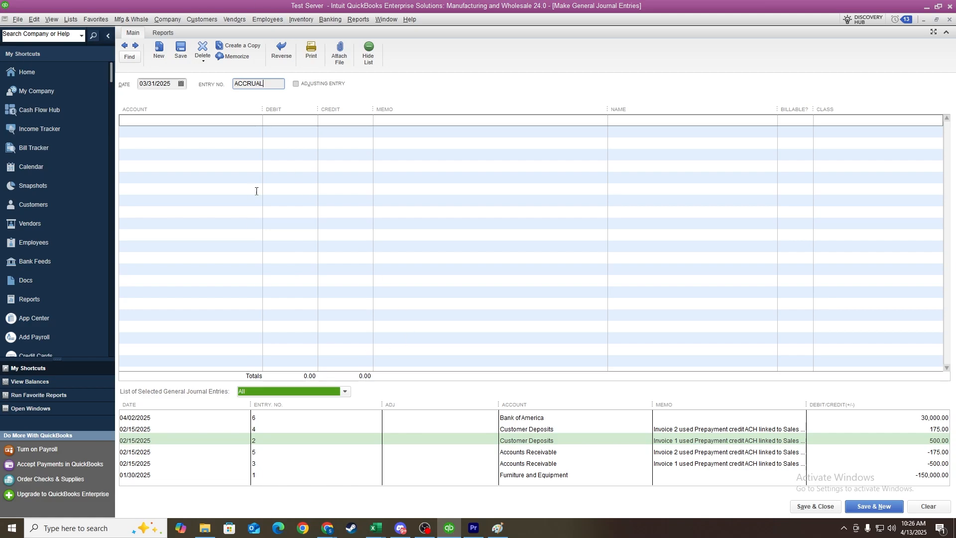
# Step: Enter Accrued Payroll as the first line's account and set it up as a new Other Current Liability account
pyautogui.click(224, 118)
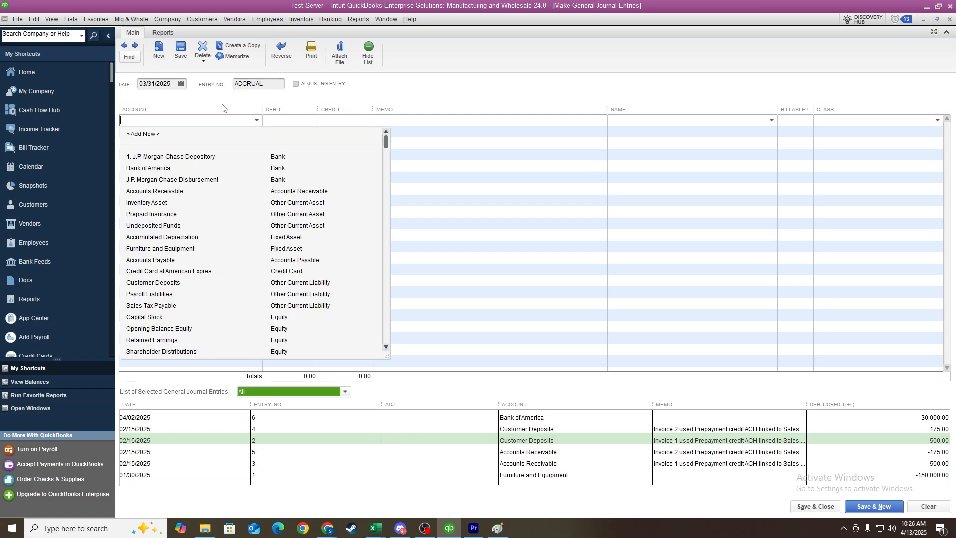
pyautogui.write('Acc')
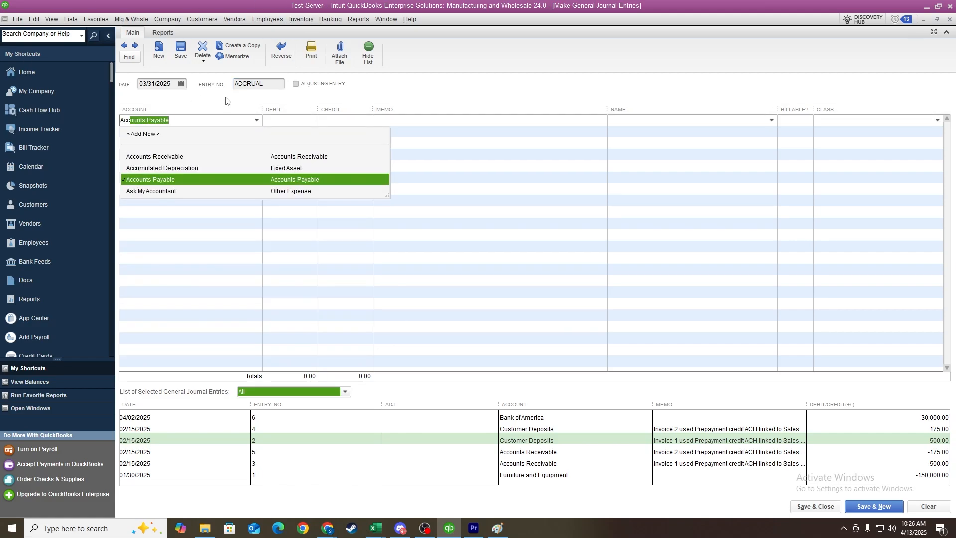
pyautogui.write('r')
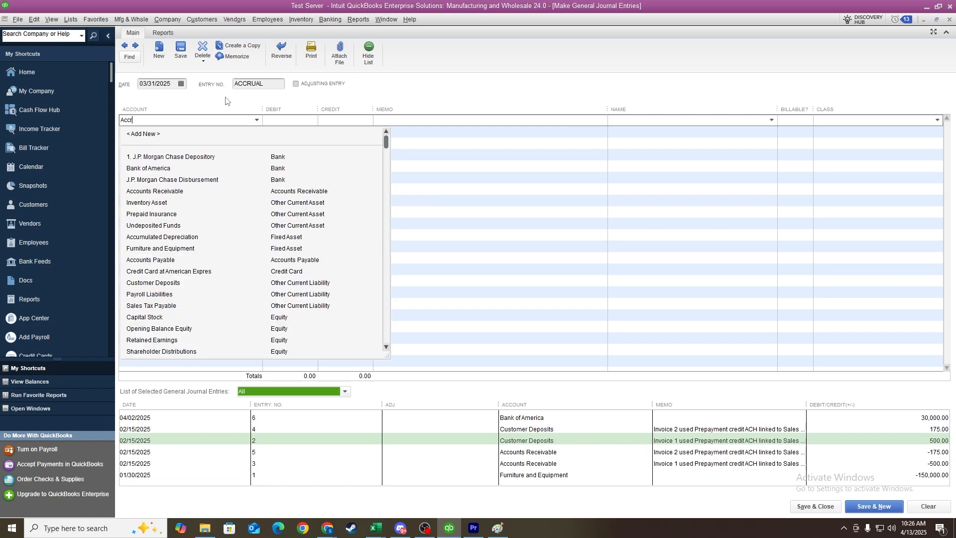
pyautogui.write('ued Payroll')
pyautogui.press('Tab')
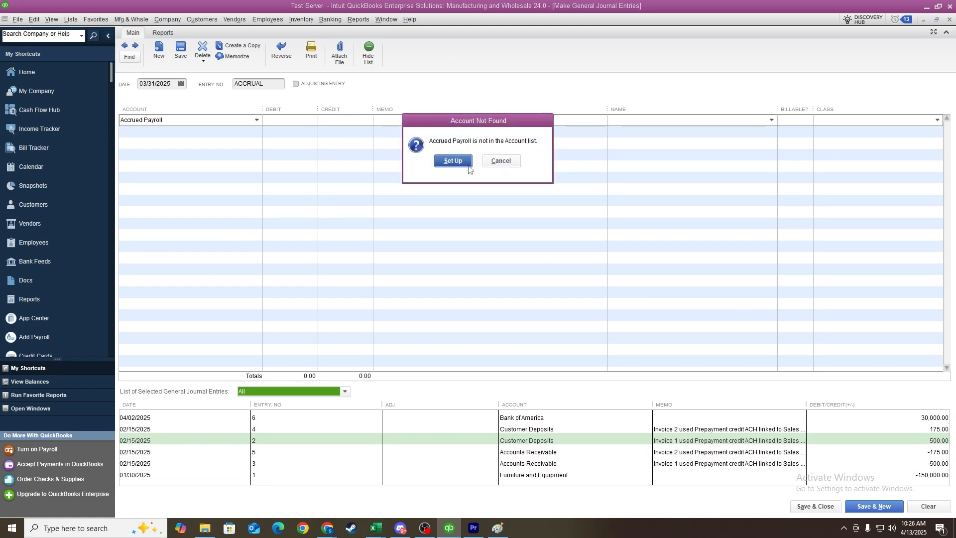
pyautogui.click(451, 160)
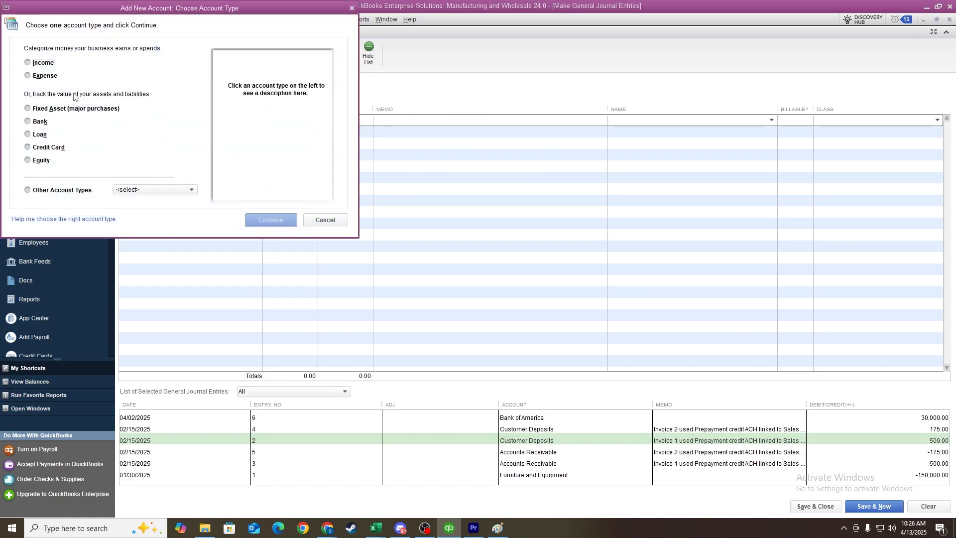
pyautogui.click(138, 190)
pyautogui.click(165, 249)
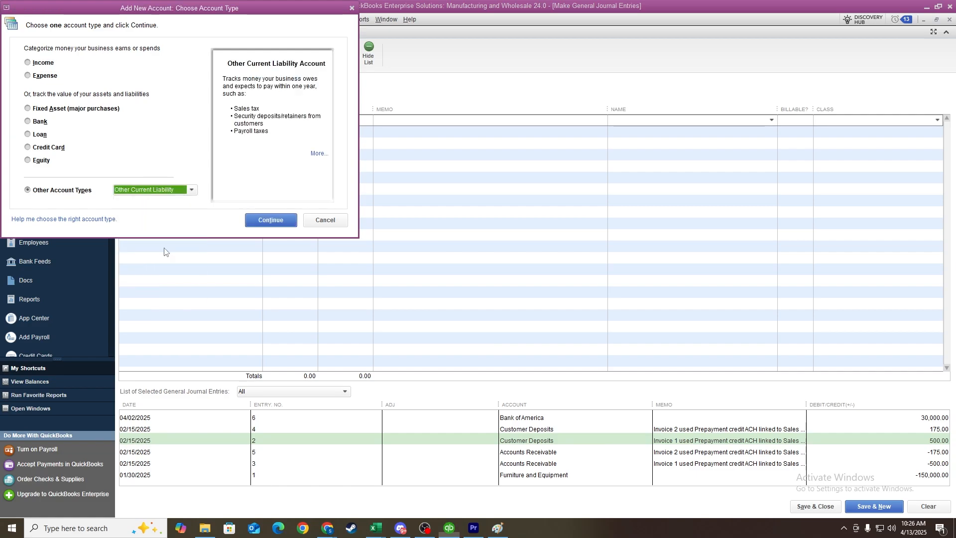
pyautogui.click(270, 220)
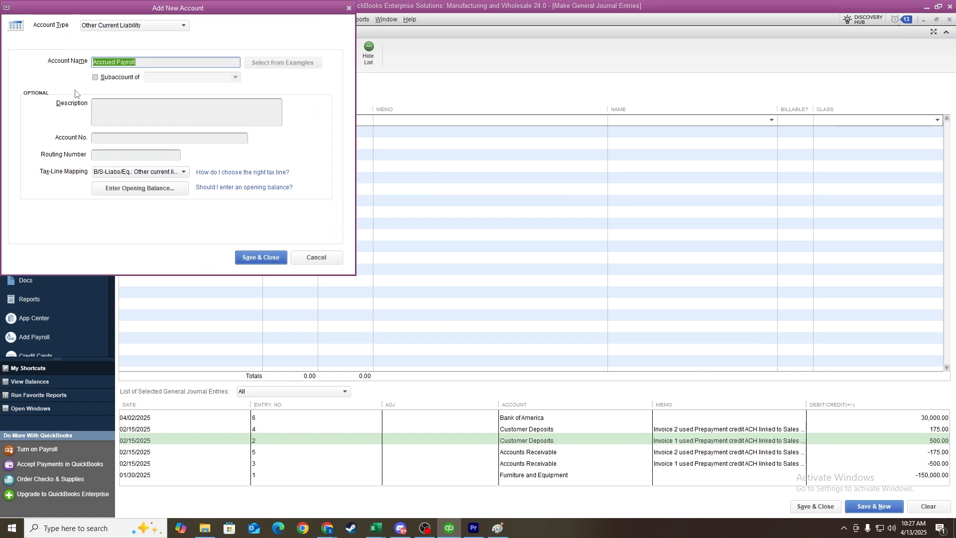
# Step: Describe the new account as "Accrued Payroll Expenses" and save it
pyautogui.click(114, 118)
pyautogui.write('Accrued Payroll')
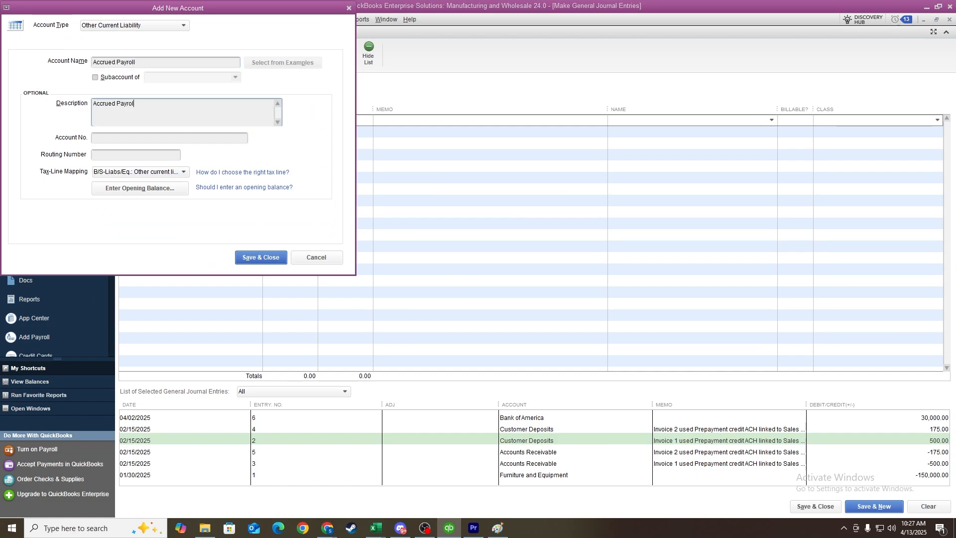
pyautogui.write(' Expenses')
pyautogui.click(261, 257)
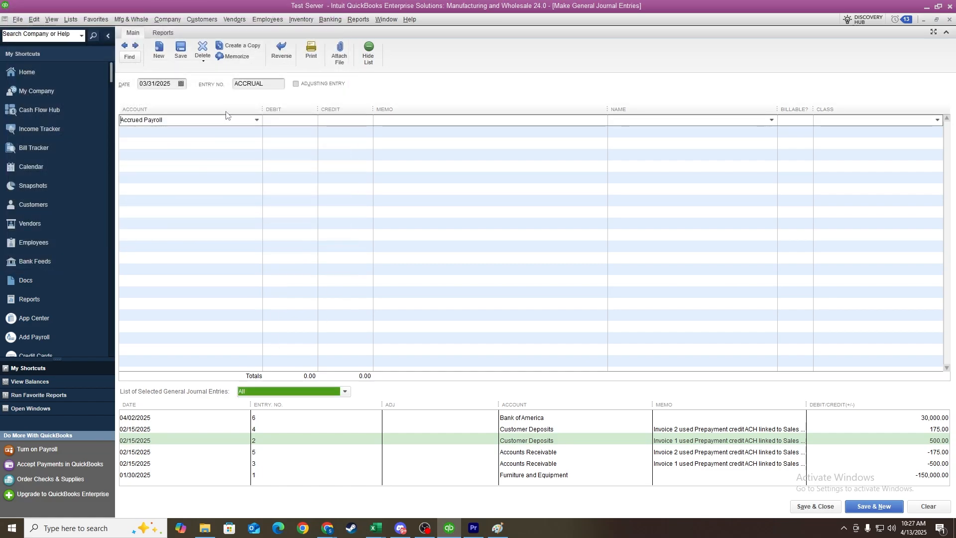
# Step: Credit Accrued Payroll 90,000.00 and assign the matching debit on the second line to Payroll Expenses
pyautogui.click(286, 120)
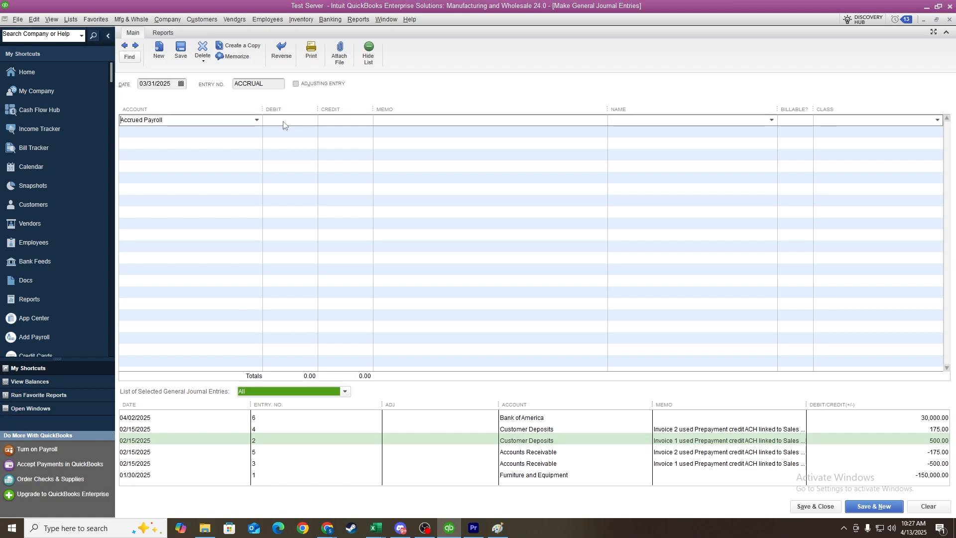
pyautogui.click(178, 131)
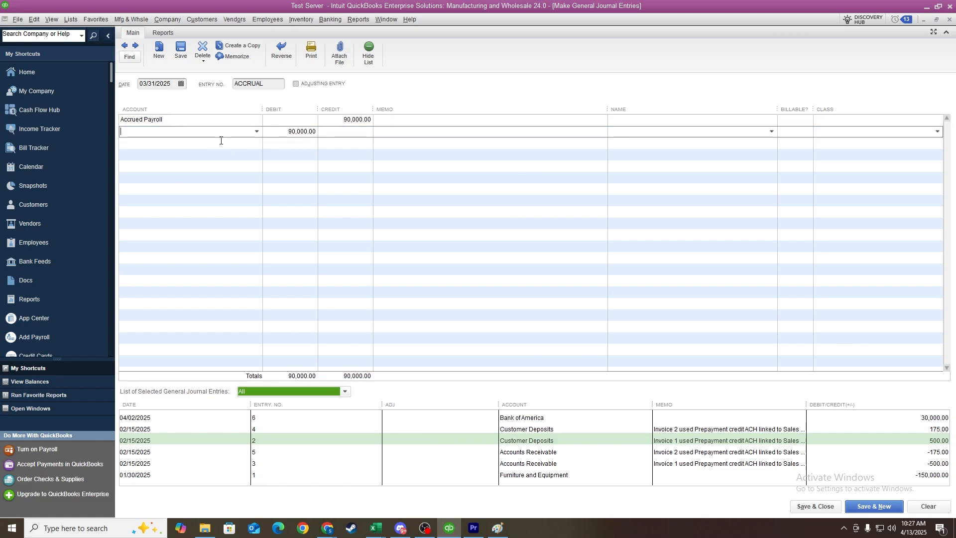
pyautogui.write('Payroll Expenses')
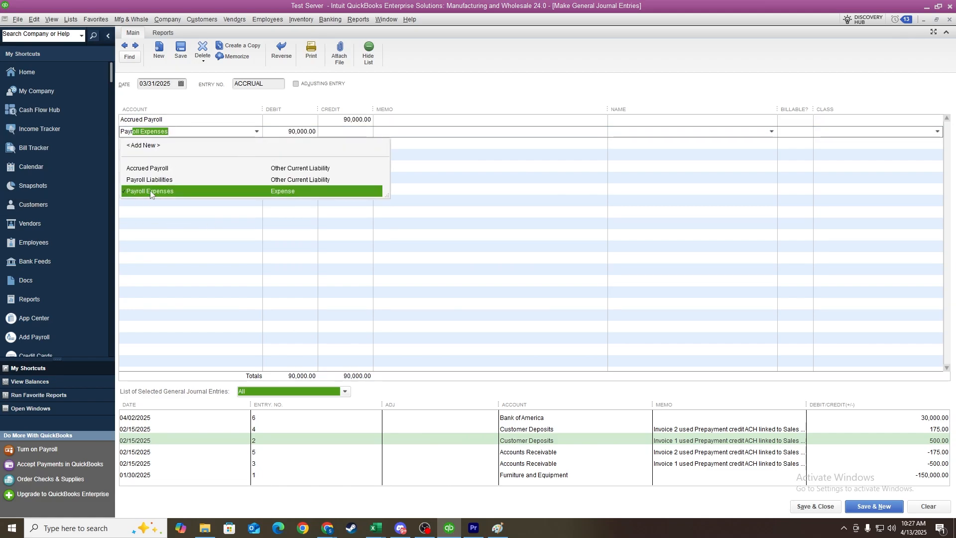
pyautogui.click(153, 191)
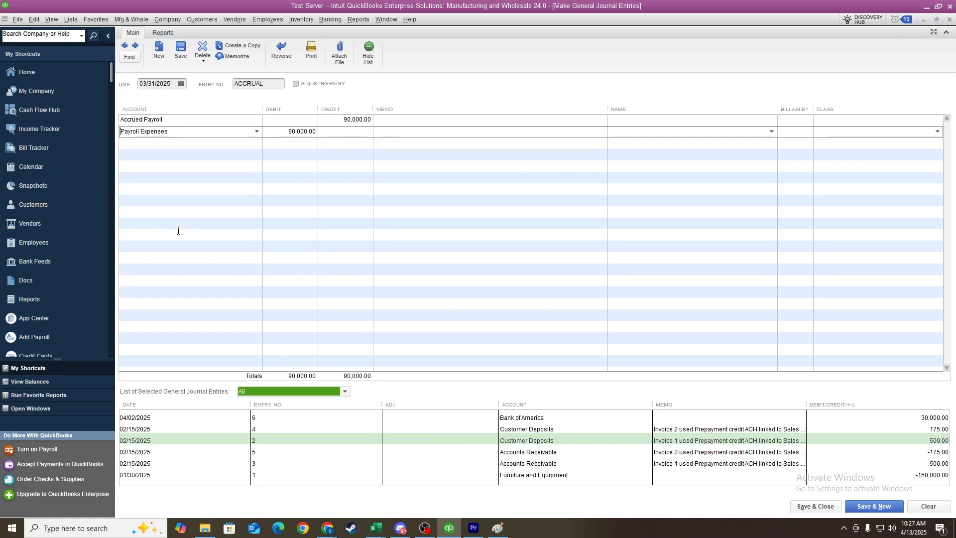
# Step: Add the memo "To accrue for PPN 4" to both the Accrued Payroll and Payroll Expenses lines
pyautogui.click(517, 119)
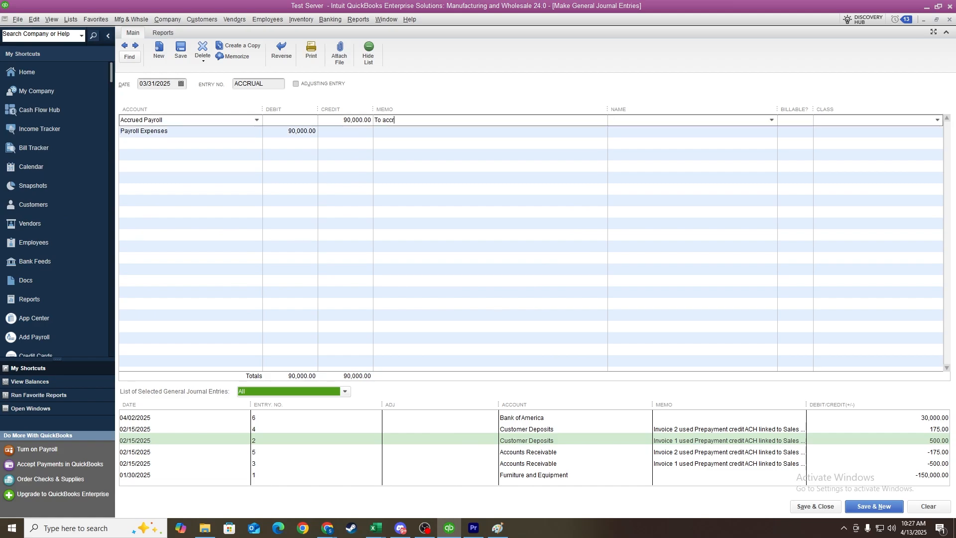
pyautogui.write('ue for PPN 4')
pyautogui.moveTo(375, 120); pyautogui.dragTo(428, 121)
pyautogui.hotkey('ctrl', 'c')
pyautogui.click(413, 130)
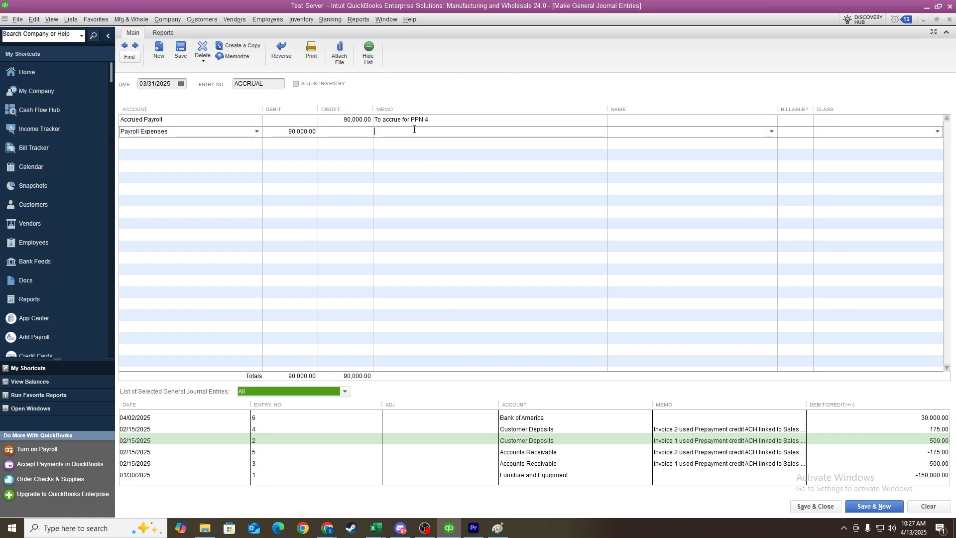
pyautogui.hotkey('ctrl', 'v')
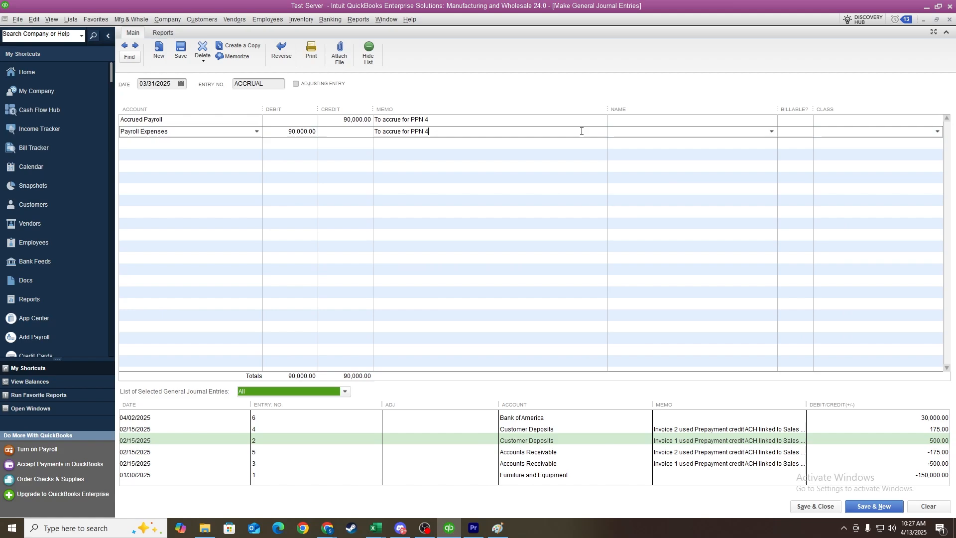
# Step: Save the ACCRUAL entry and create its reversing entry
pyautogui.click(186, 56)
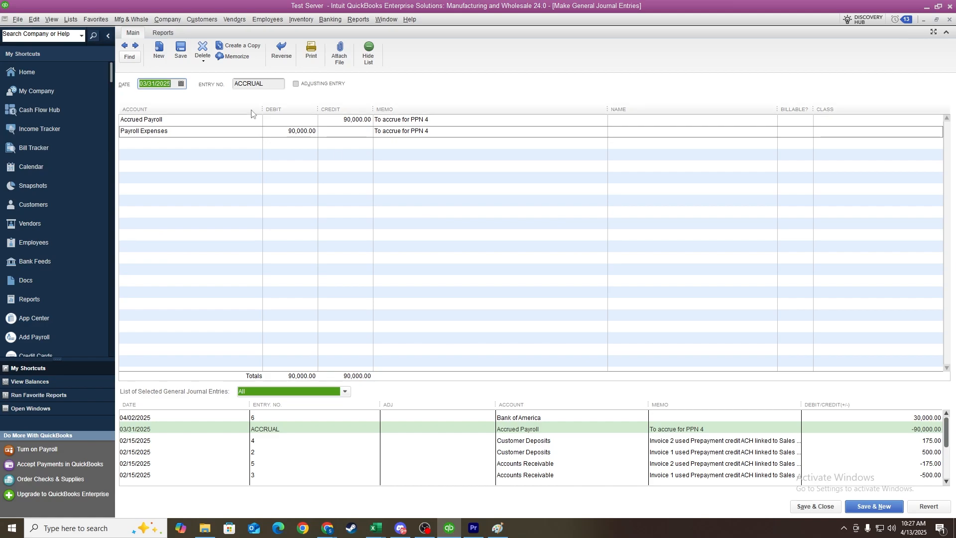
pyautogui.click(275, 130)
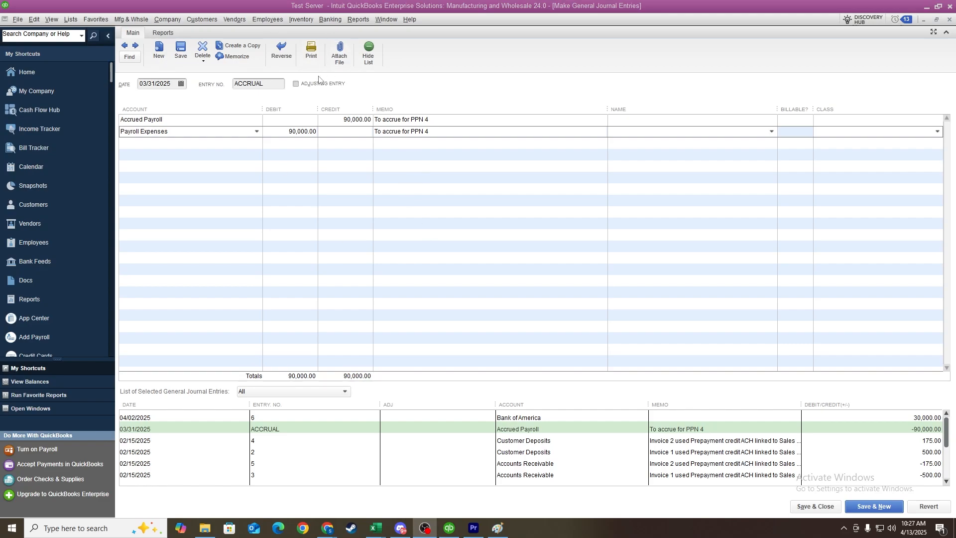
pyautogui.click(284, 59)
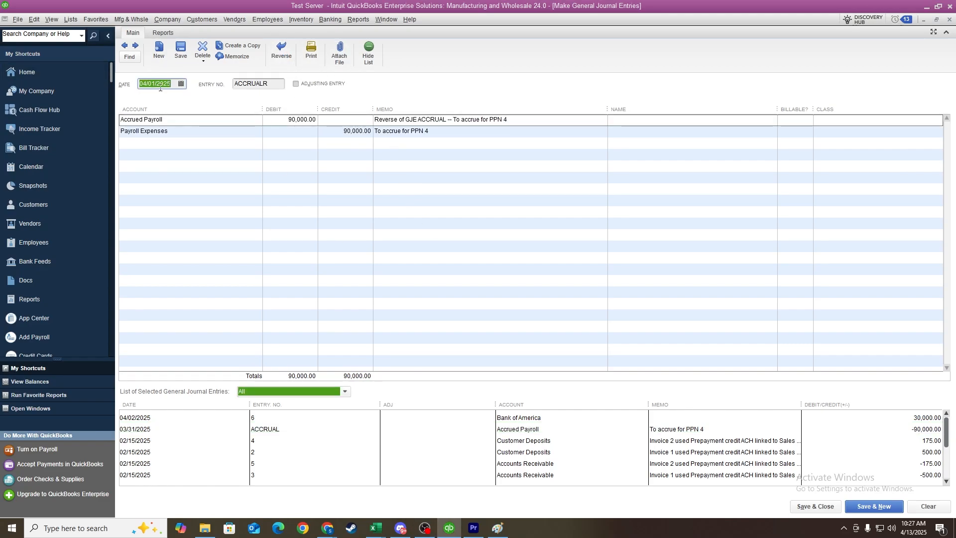
# Step: Examine the swapped debit and credit amounts, the memos and the entry number of the reversing entry
pyautogui.click(294, 121)
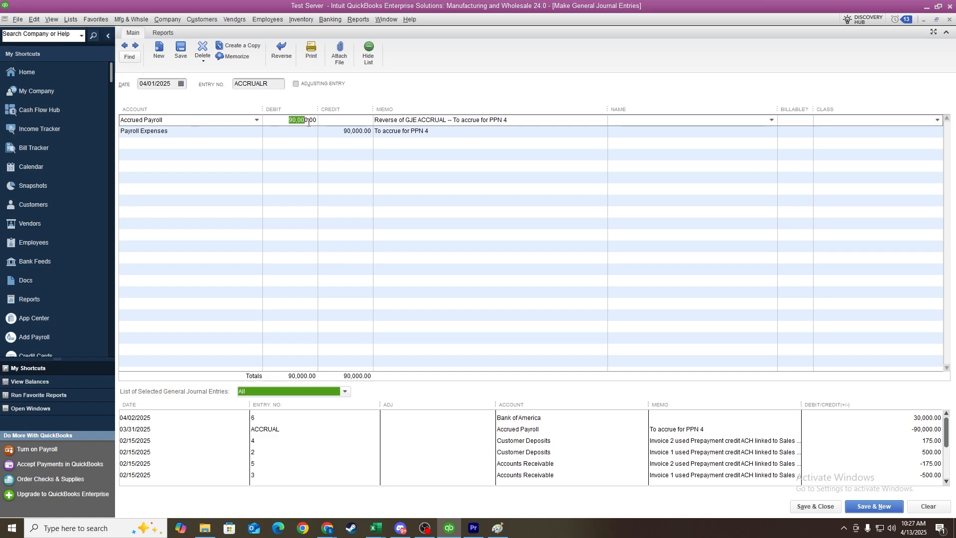
pyautogui.click(402, 135)
pyautogui.click(393, 123)
pyautogui.doubleClick(391, 125)
pyautogui.click(265, 84)
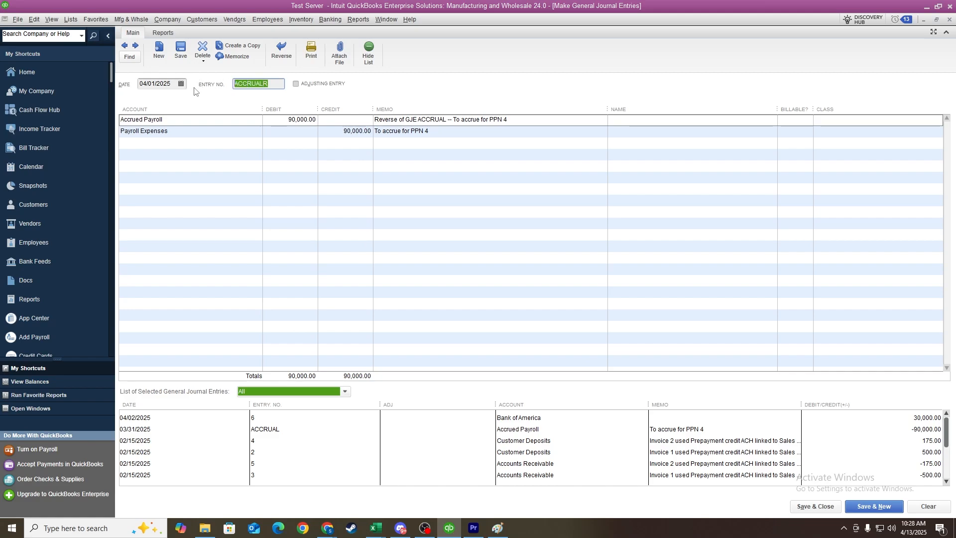
pyautogui.doubleClick(275, 88)
pyautogui.click(265, 84)
pyautogui.moveTo(262, 84); pyautogui.dragTo(234, 84)
pyautogui.doubleClick(271, 85)
pyautogui.press('End')
pyautogui.doubleClick(266, 85)
# Step: Save the reversing entry ACCRUALR dated 04/01/2025
pyautogui.click(181, 132)
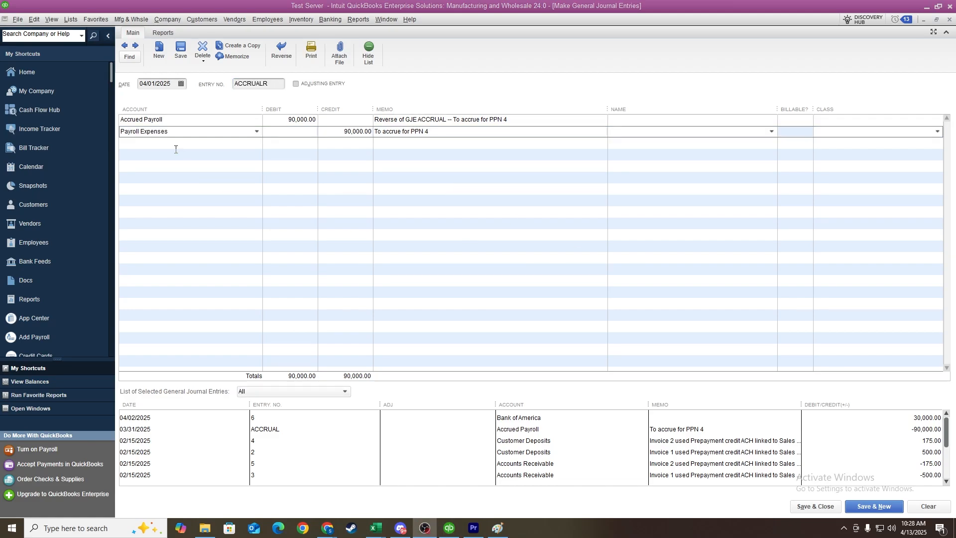
pyautogui.click(180, 49)
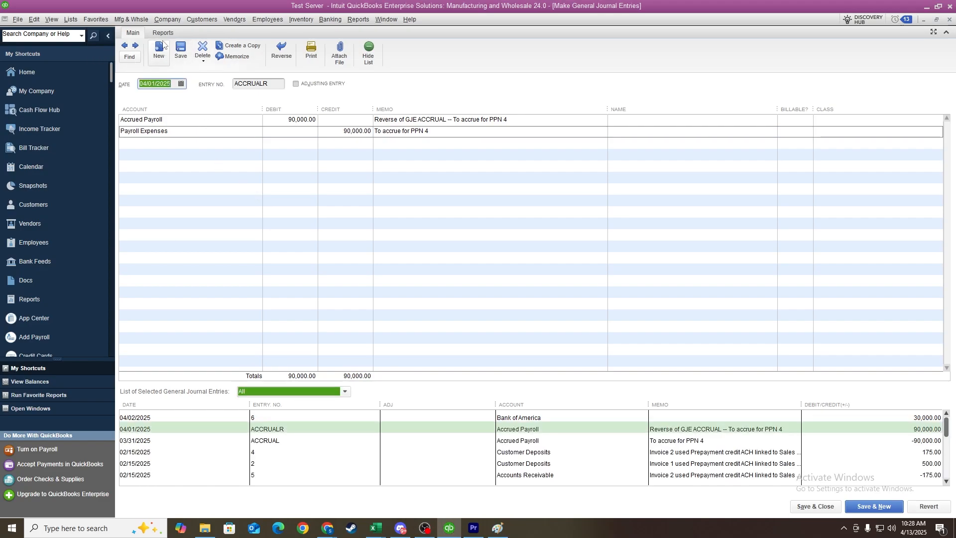
pyautogui.click(369, 124)
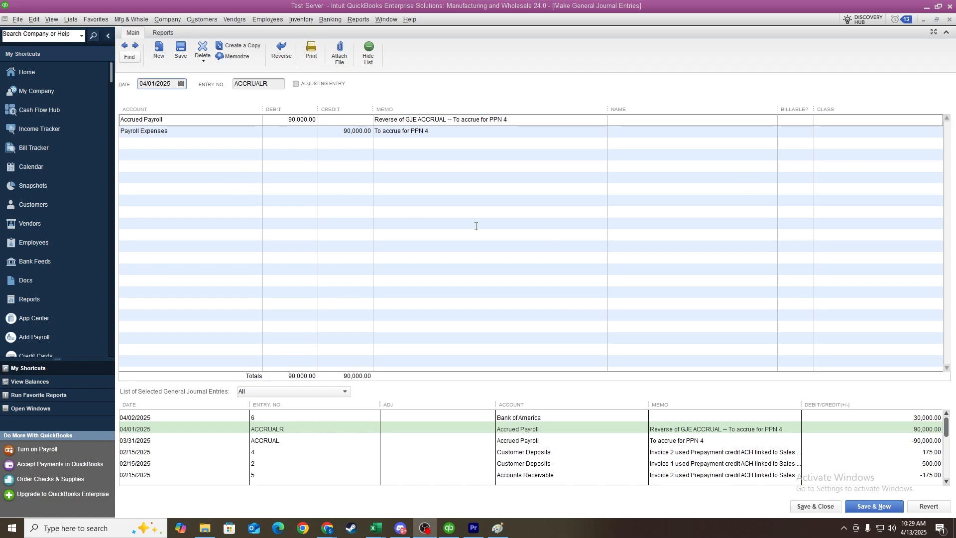
# Step: Start another general journal entry dated 03/31/2025 with the entry number PPD
pyautogui.click(159, 49)
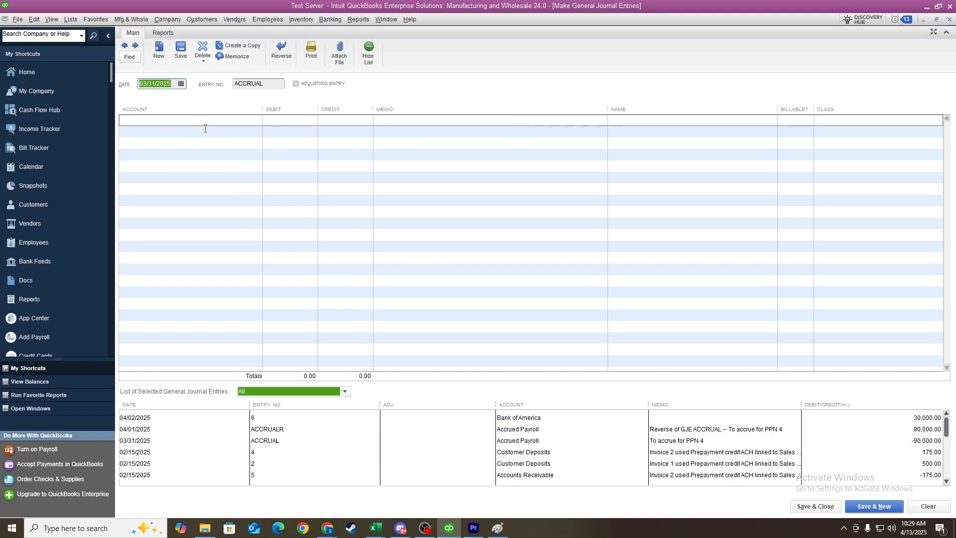
pyautogui.press('Tab')
pyautogui.write('PPD')
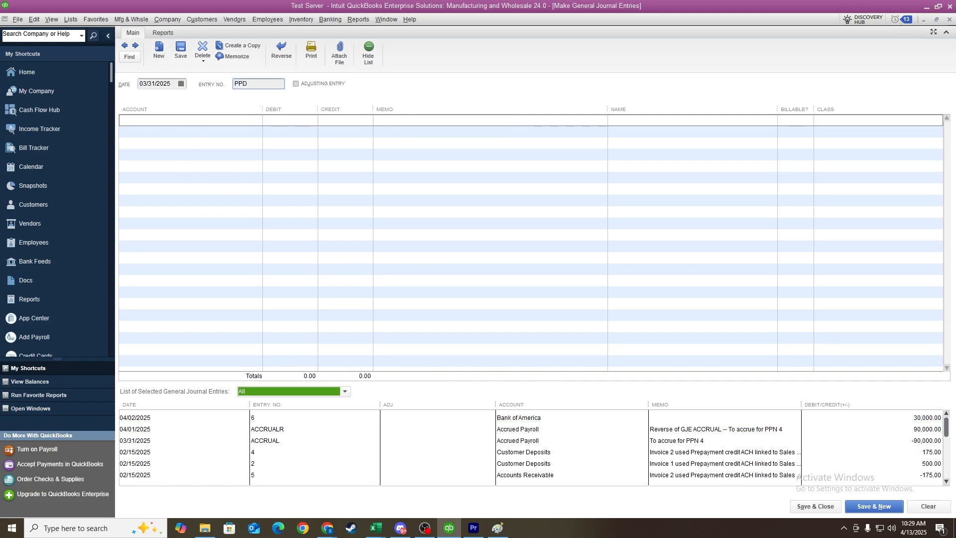
# Step: Credit the Prepaid Insurance account 100.00 on the first line of the PPD entry
pyautogui.click(153, 121)
pyautogui.write('P')
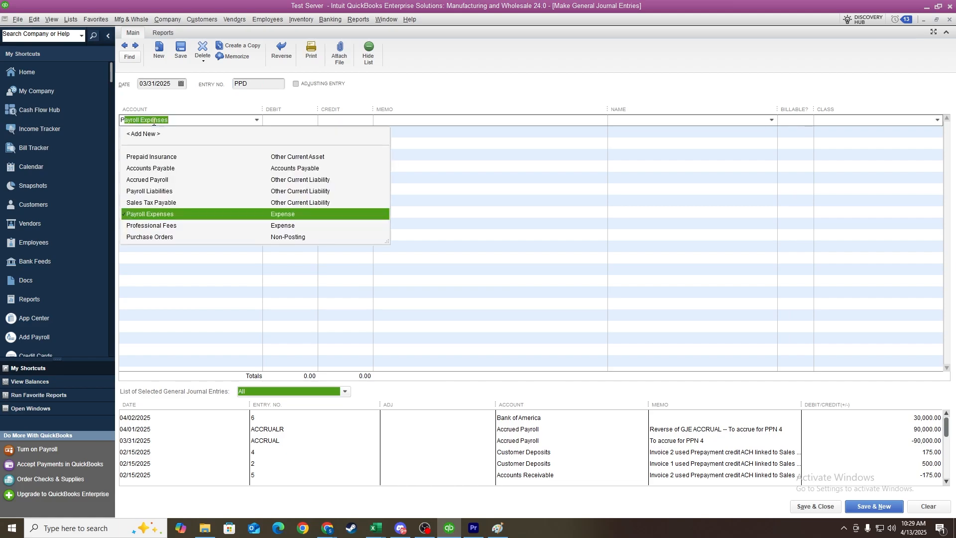
pyautogui.write('repaid Insurance')
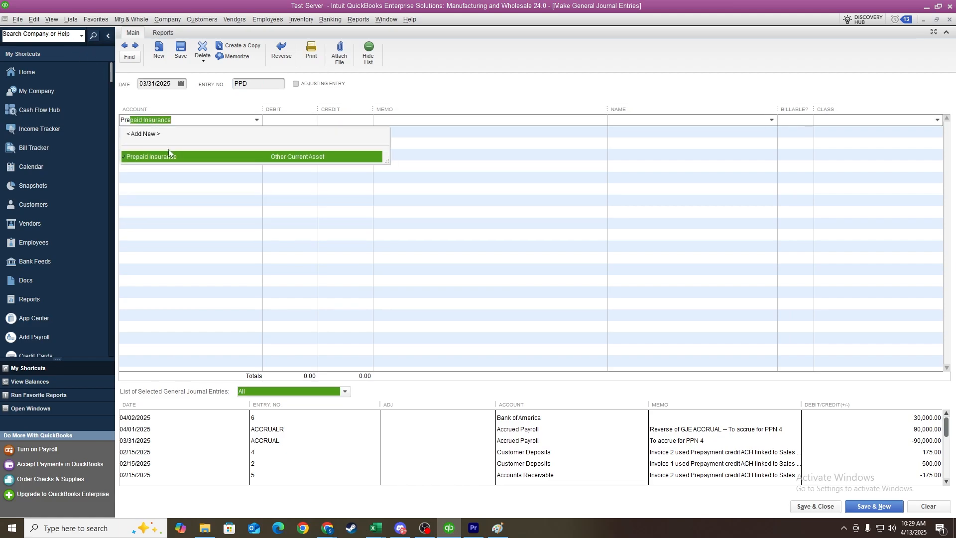
pyautogui.click(167, 157)
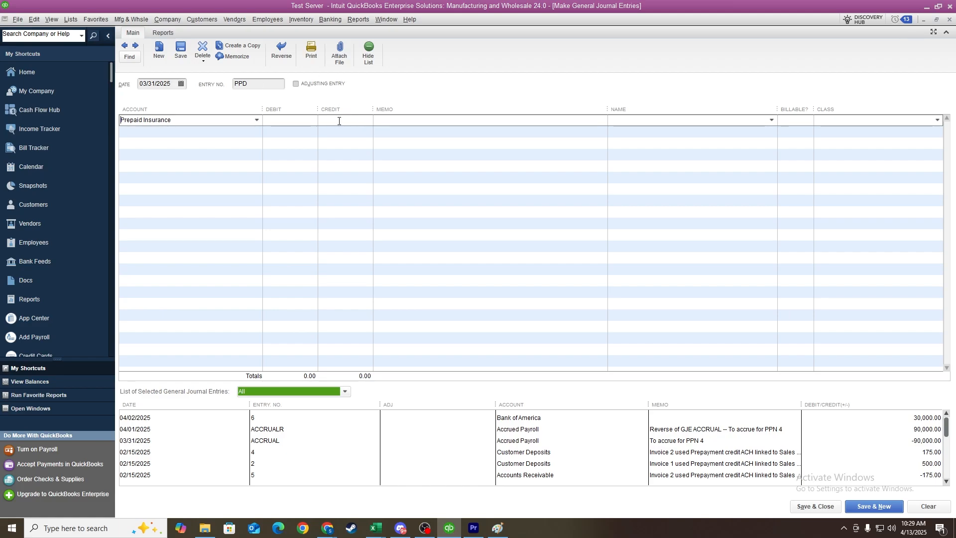
pyautogui.click(385, 125)
pyautogui.write('100')
# Step: Debit the Insurance Expense account 100.00 on the second line and save the PPD entry
pyautogui.click(148, 135)
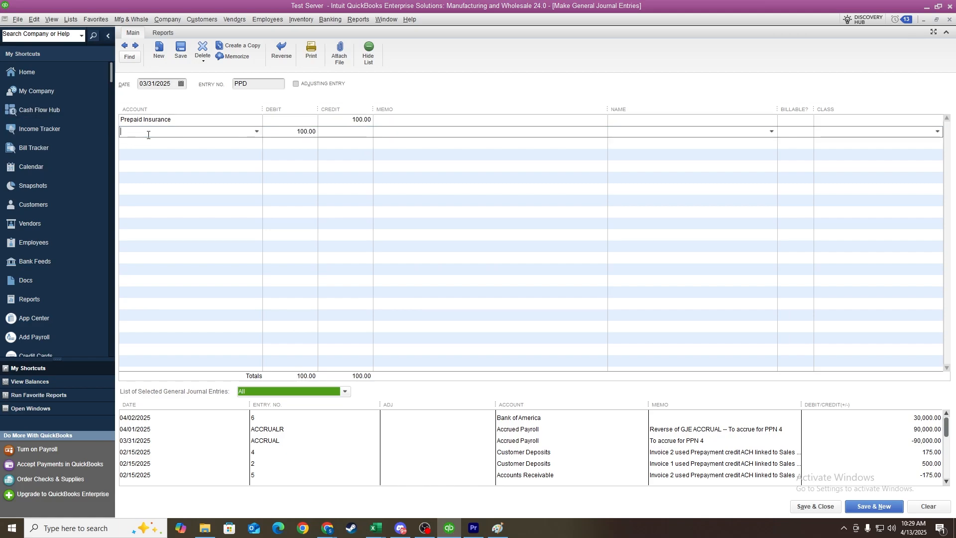
pyautogui.write('Is')
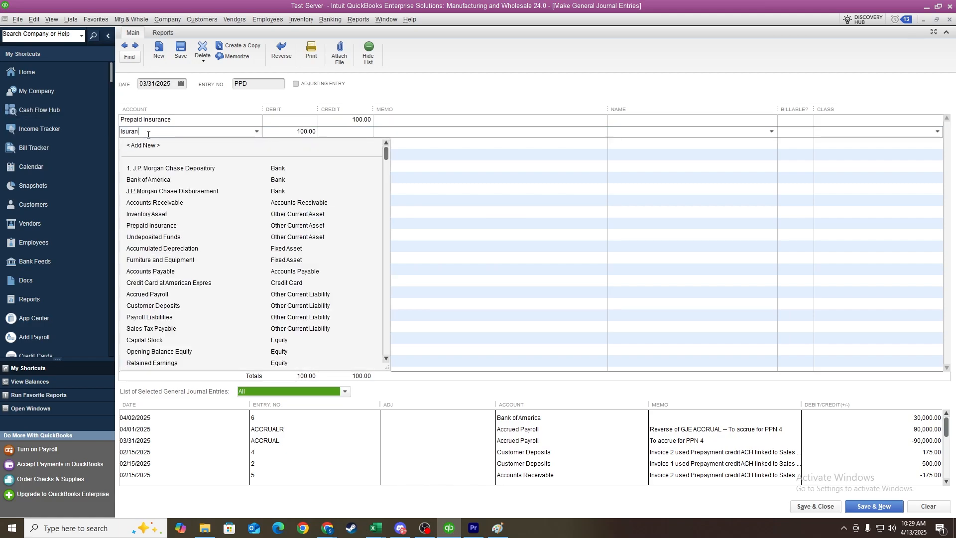
pyautogui.press('BackSpace')
pyautogui.write('nsurance Expense')
pyautogui.press('Tab')
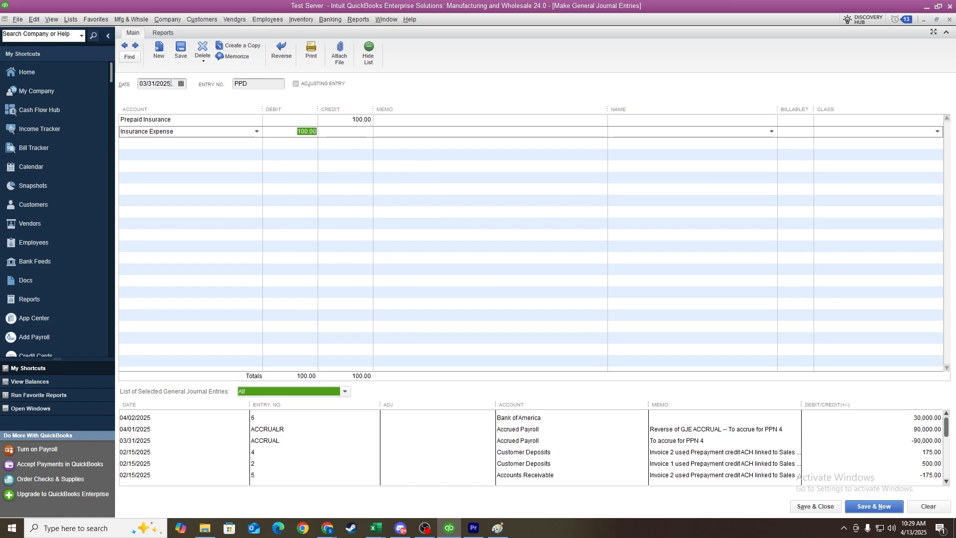
pyautogui.click(181, 58)
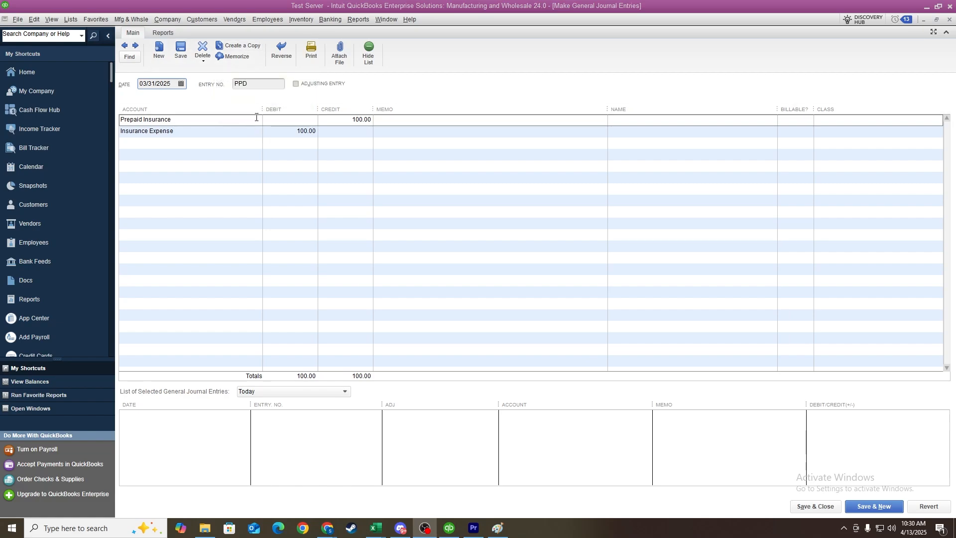
# Step: Create a copy of the PPD entry, date it 04/30/2025 and save it
pyautogui.click(249, 48)
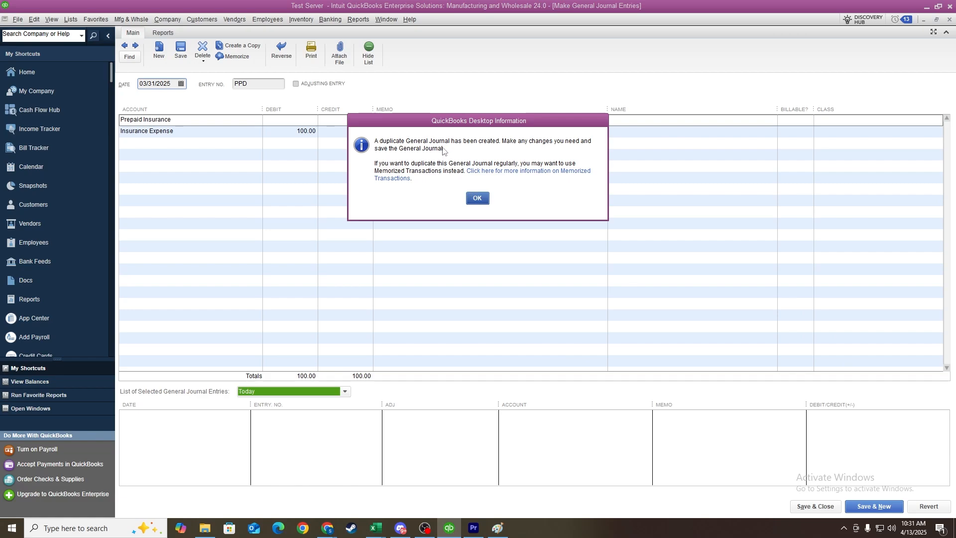
pyautogui.click(477, 199)
pyautogui.click(181, 83)
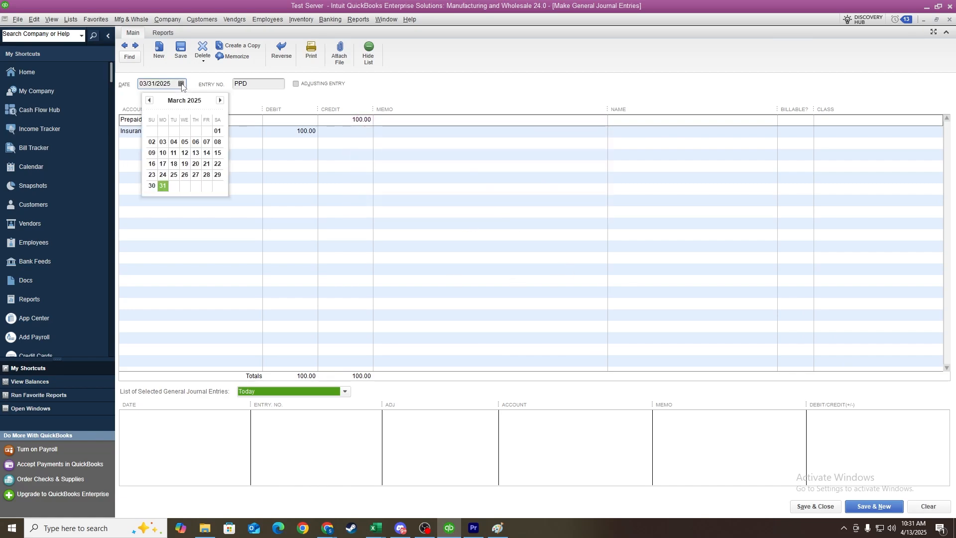
pyautogui.click(220, 101)
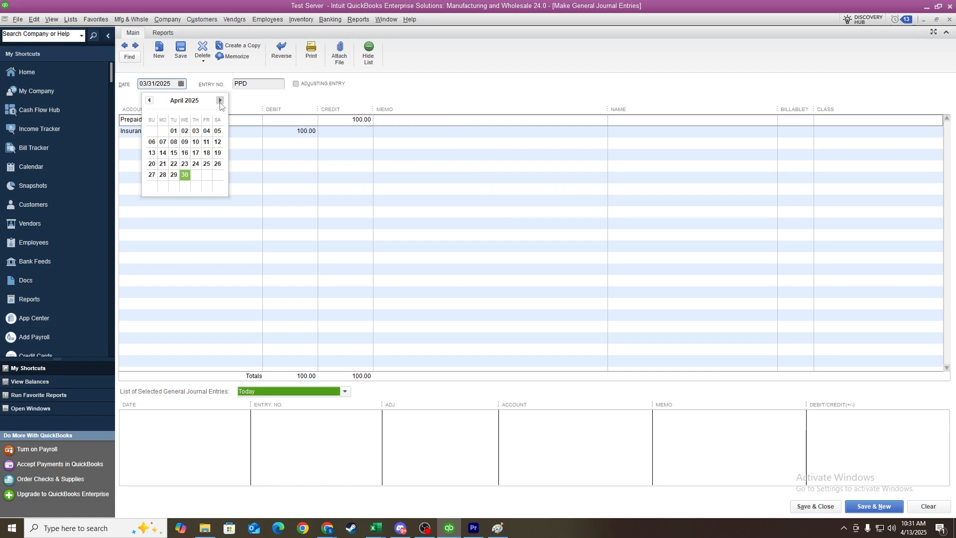
pyautogui.click(185, 175)
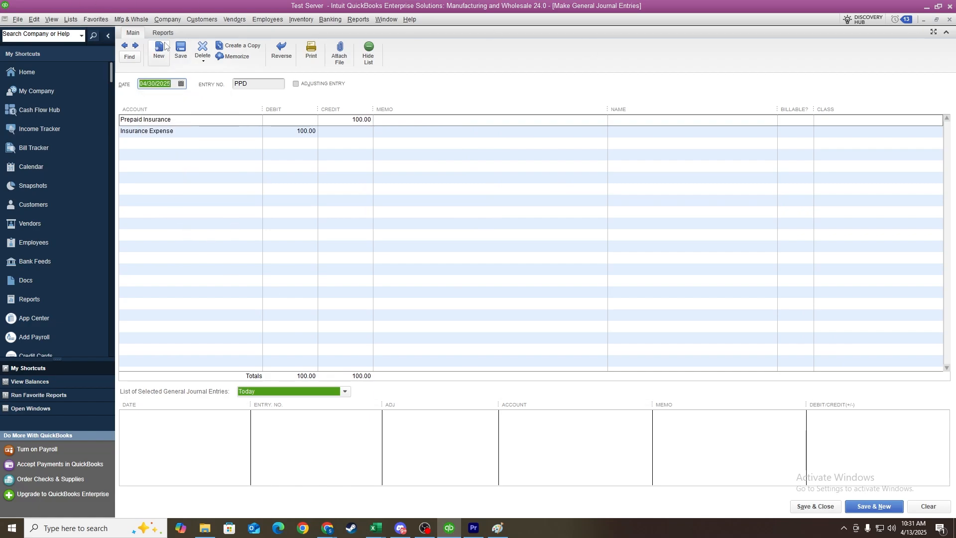
pyautogui.click(181, 49)
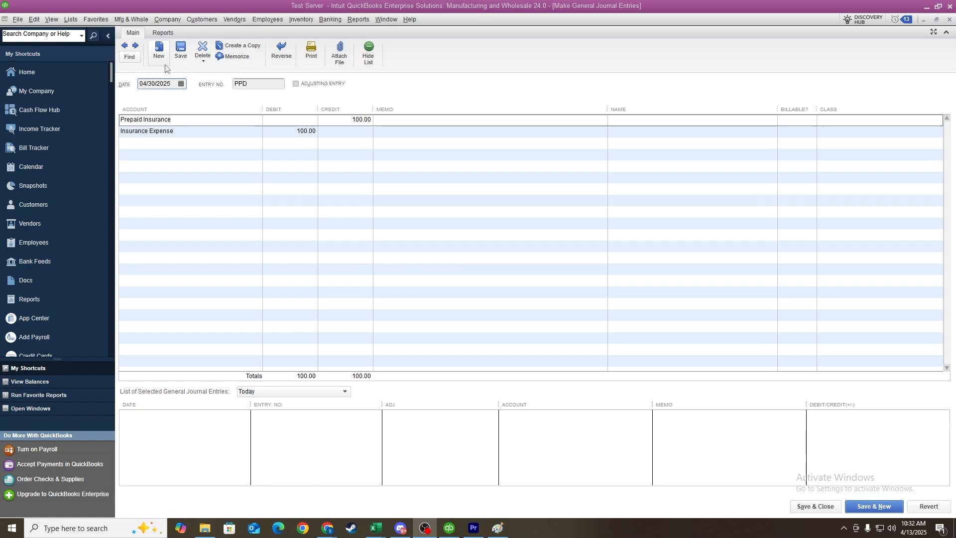
# Step: Run the report of journal entries entered today, compare the dates and amounts of the two PPD entries, and return to the journal entry
pyautogui.click(163, 32)
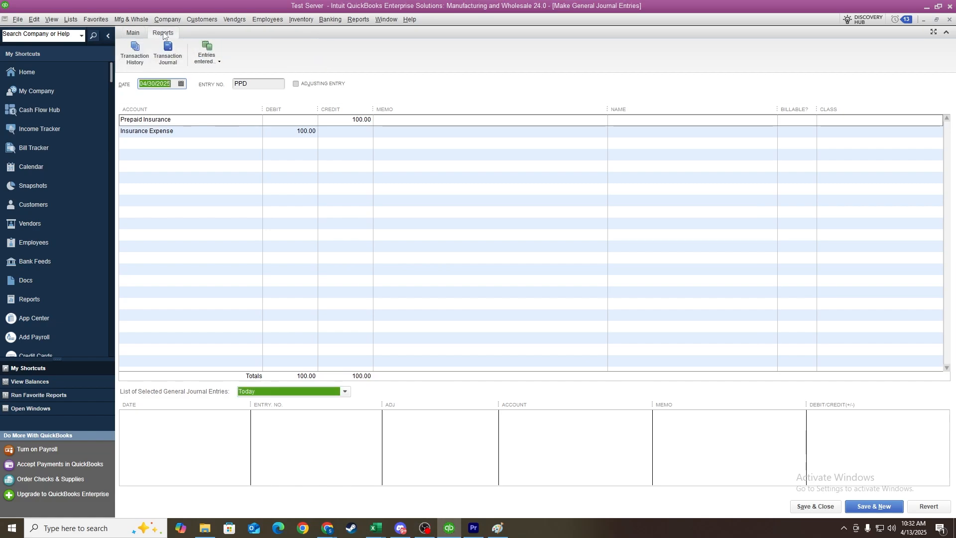
pyautogui.click(215, 62)
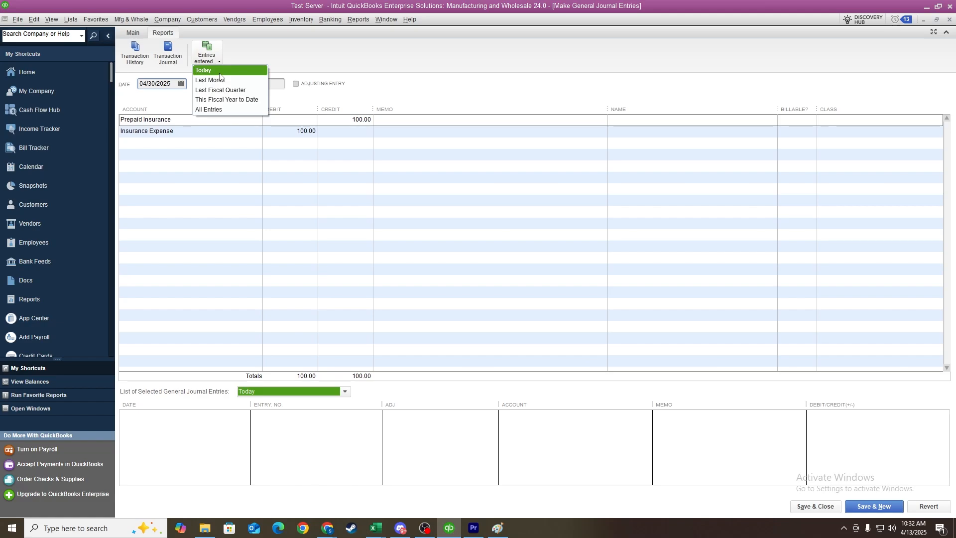
pyautogui.click(220, 74)
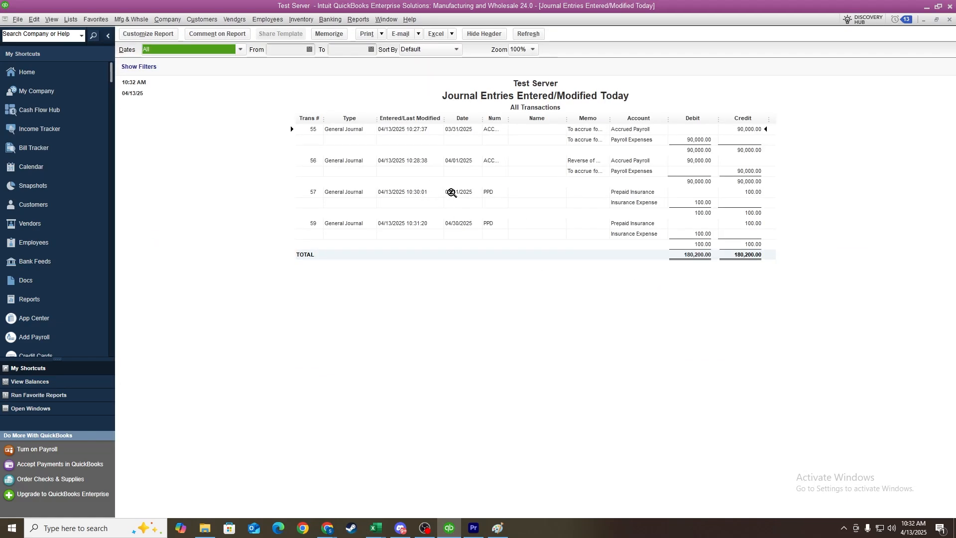
pyautogui.click(452, 193)
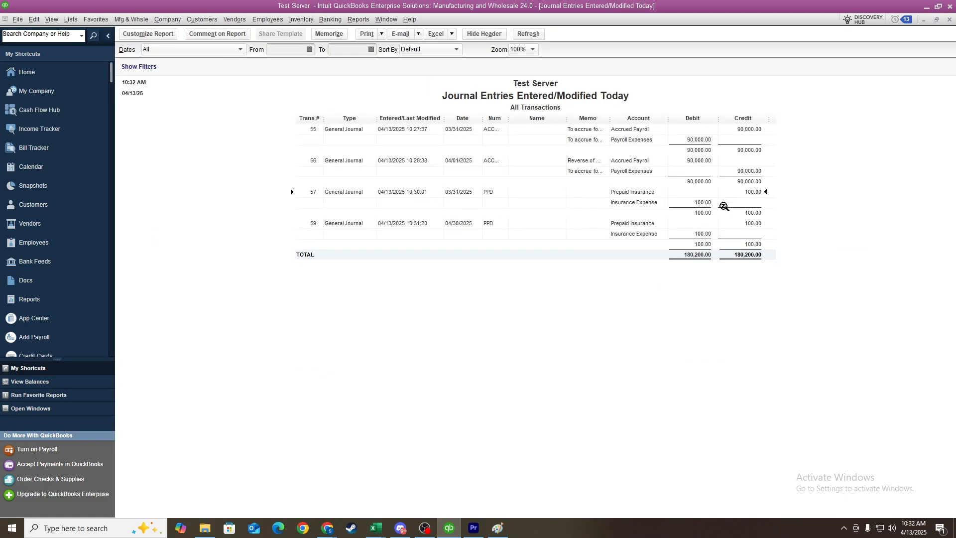
pyautogui.click(705, 233)
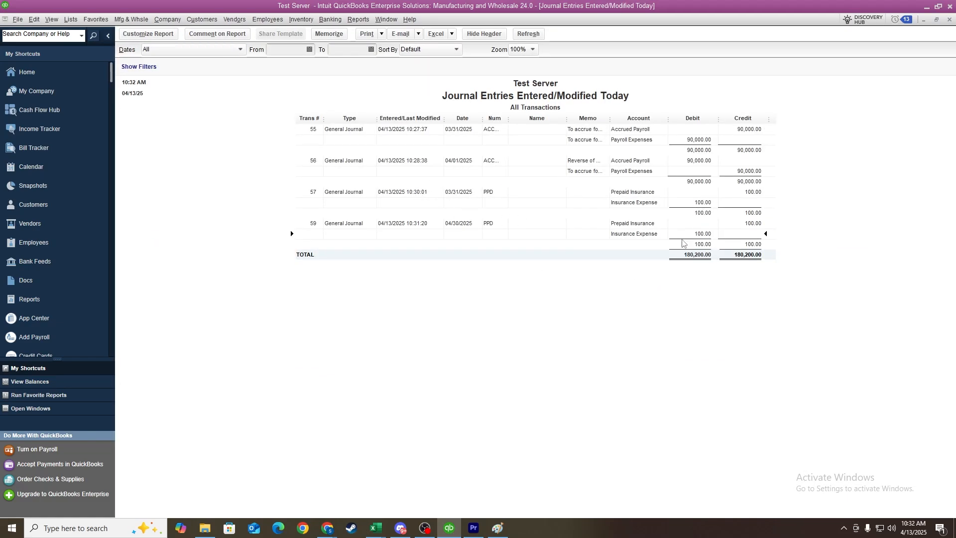
pyautogui.click(457, 192)
pyautogui.click(456, 225)
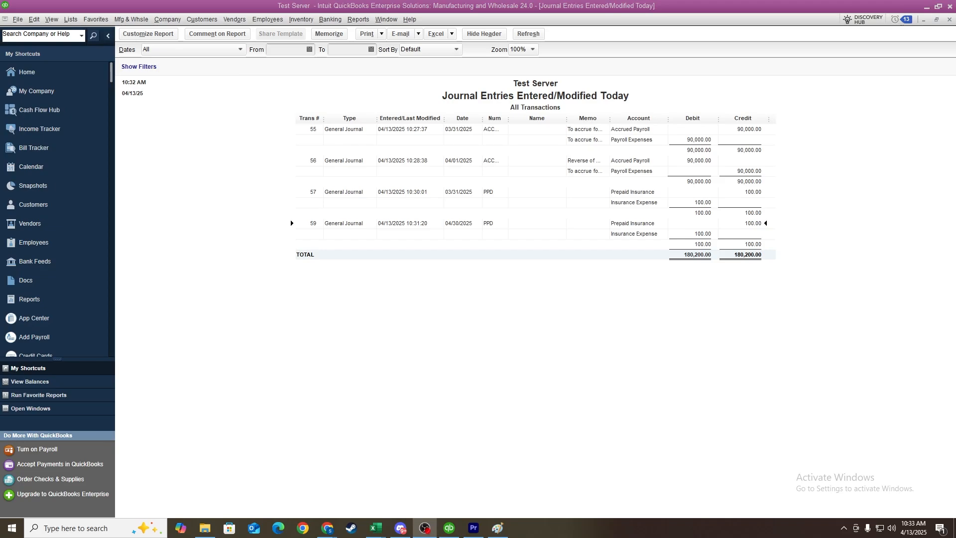
pyautogui.press('Return')
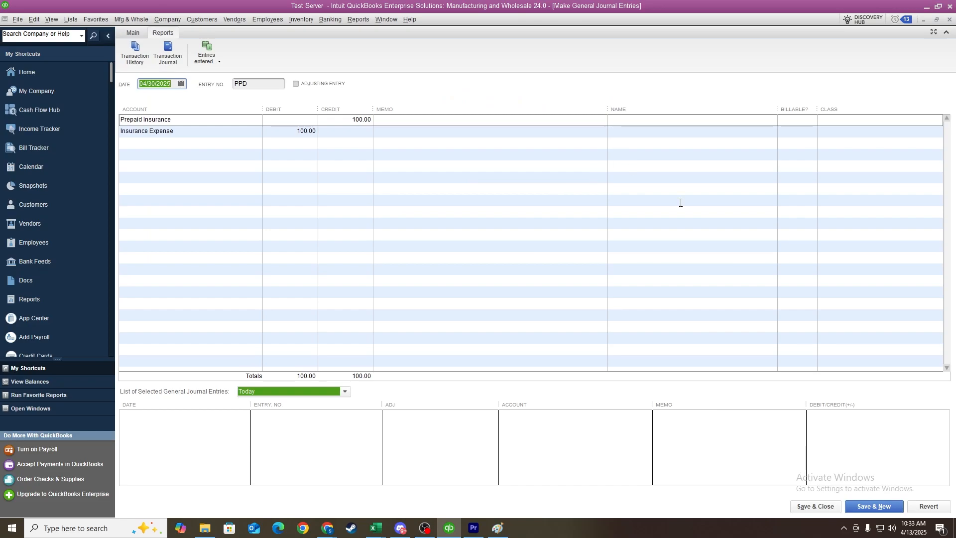
# Step: Memorize the 04/30/2025 PPD entry under the name PPD Insurance with automatic transaction entry
pyautogui.click(133, 33)
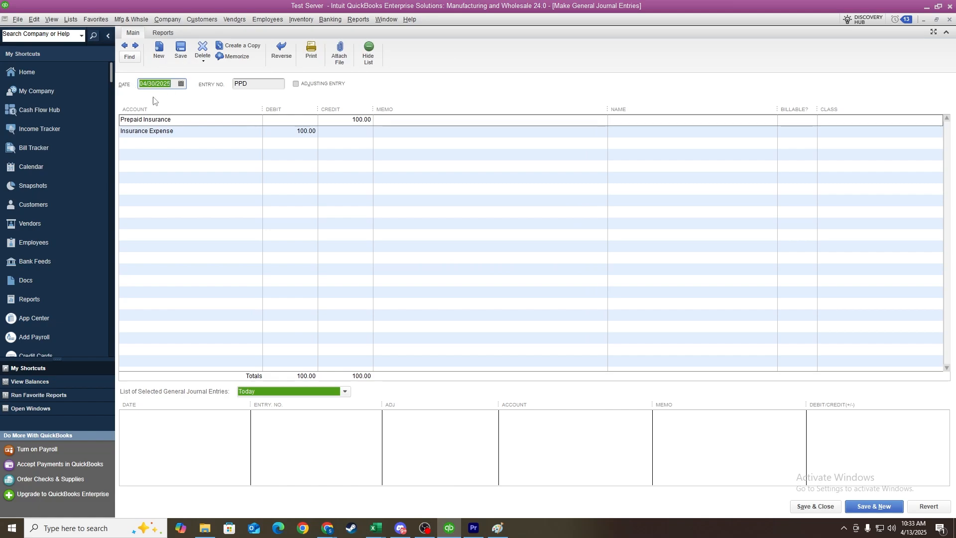
pyautogui.click(237, 56)
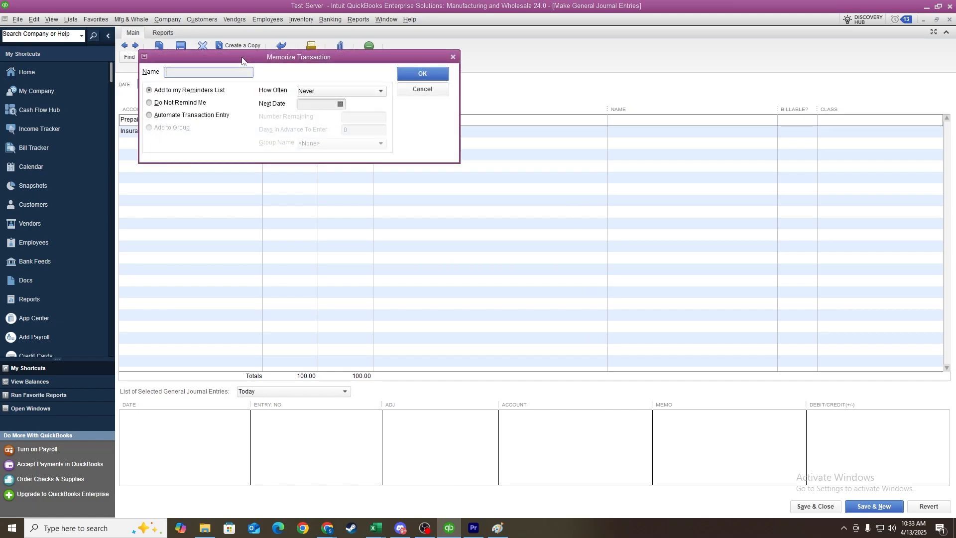
pyautogui.moveTo(227, 57); pyautogui.dragTo(617, 112)
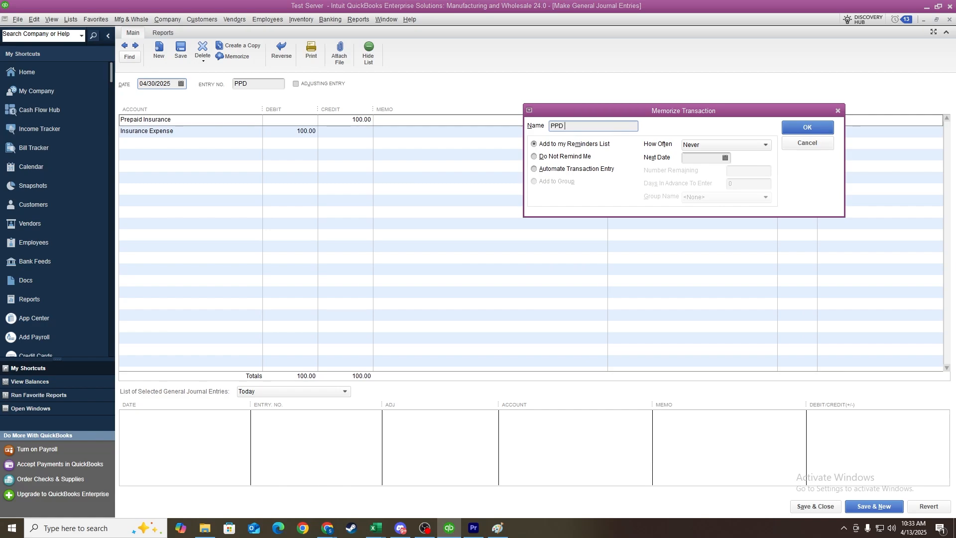
pyautogui.write('PPD Insurance')
pyautogui.click(550, 171)
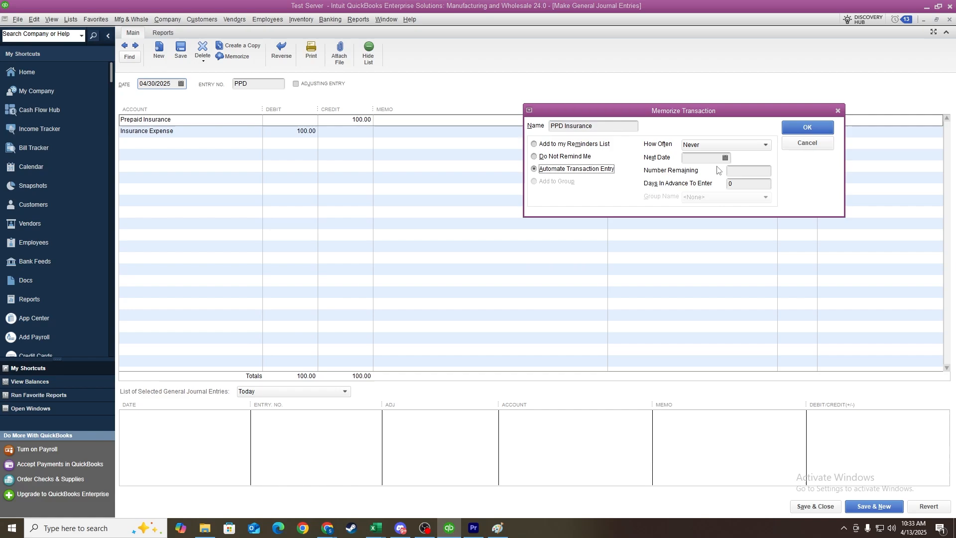
# Step: Schedule the memorized transaction to recur monthly with 05/31/2025 as its next date
pyautogui.click(695, 146)
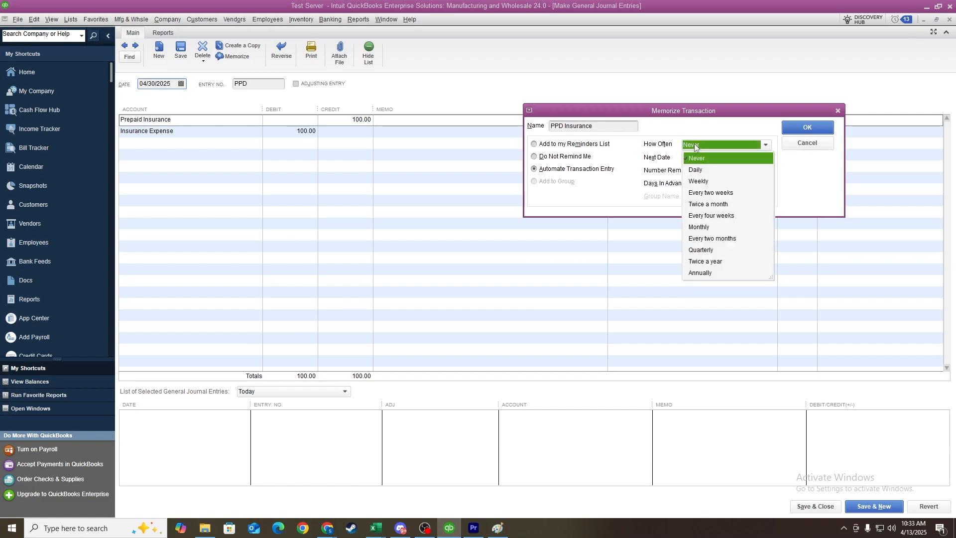
pyautogui.click(717, 134)
pyautogui.click(722, 158)
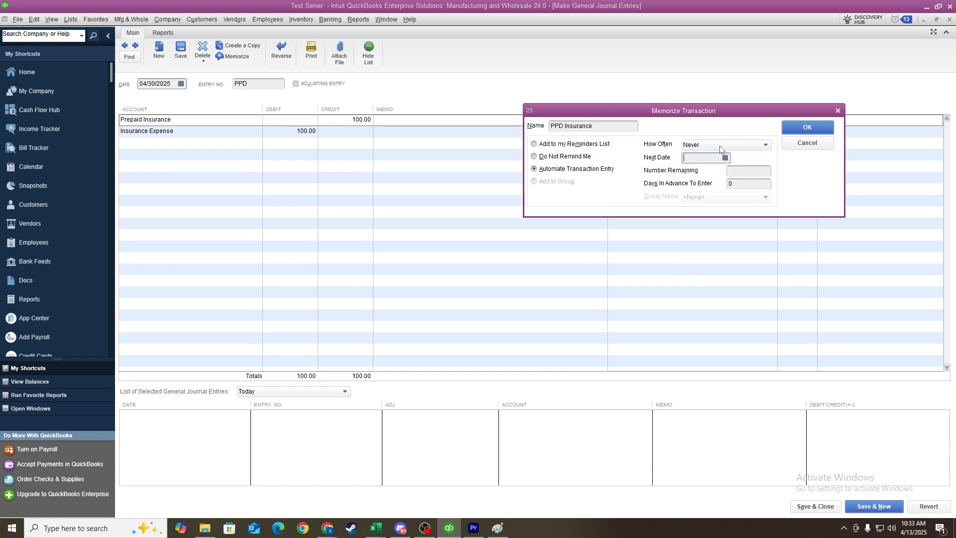
pyautogui.click(719, 146)
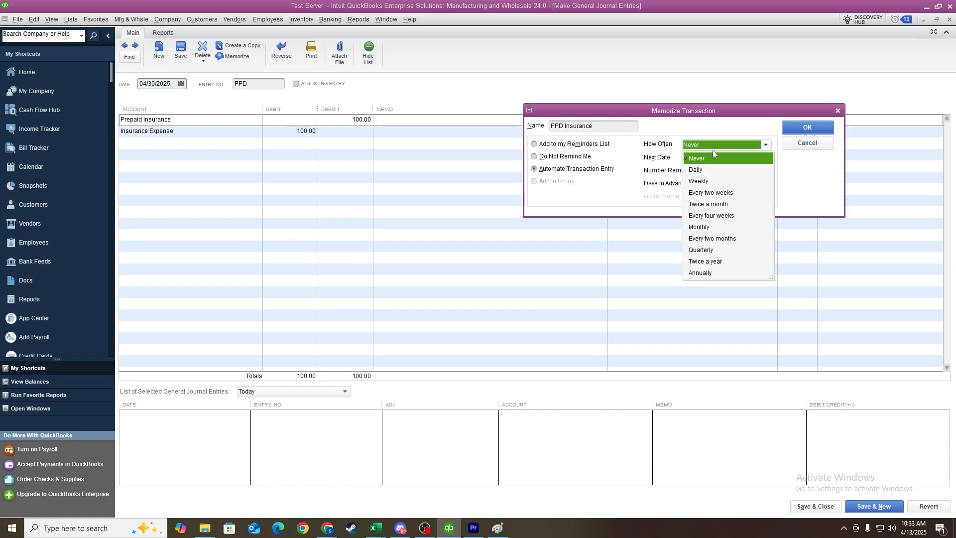
pyautogui.click(702, 228)
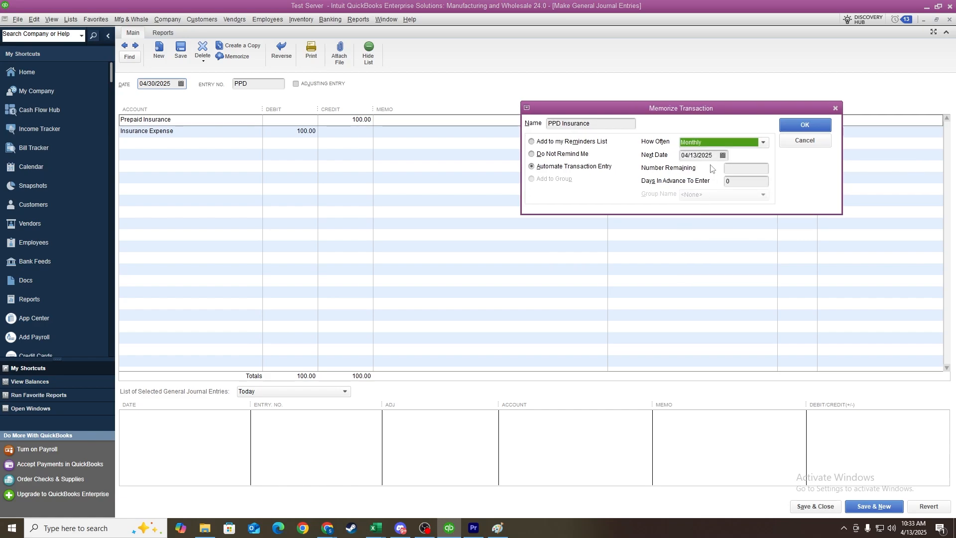
pyautogui.click(723, 156)
pyautogui.click(761, 172)
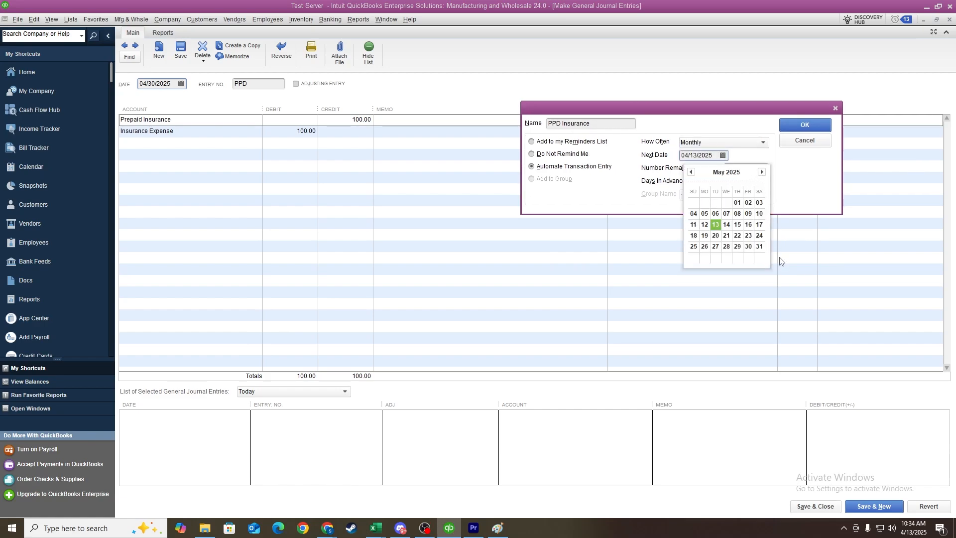
pyautogui.click(760, 246)
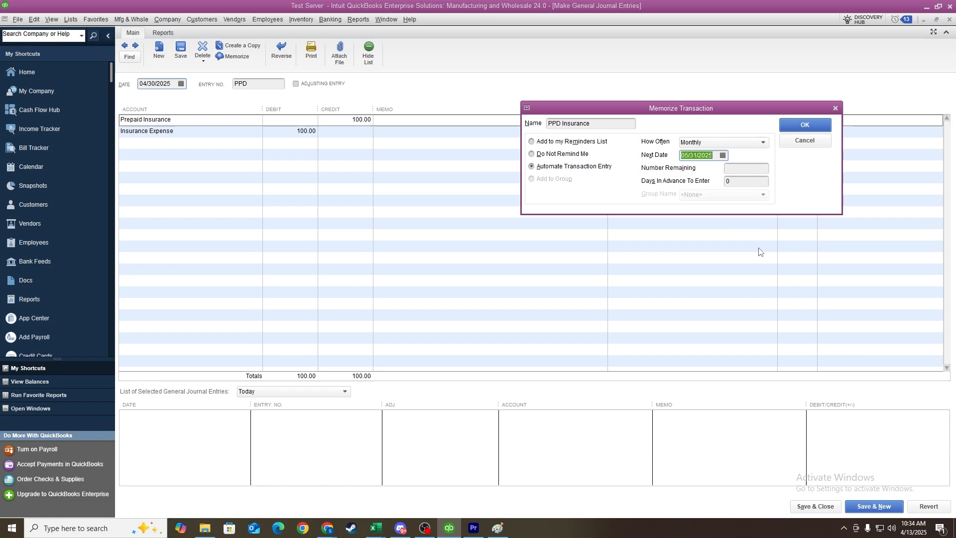
# Step: Set the number of remaining entries to 6, checking the upcoming month-end dates in the calendar
pyautogui.click(743, 170)
pyautogui.write('1')
pyautogui.press('BackSpace')
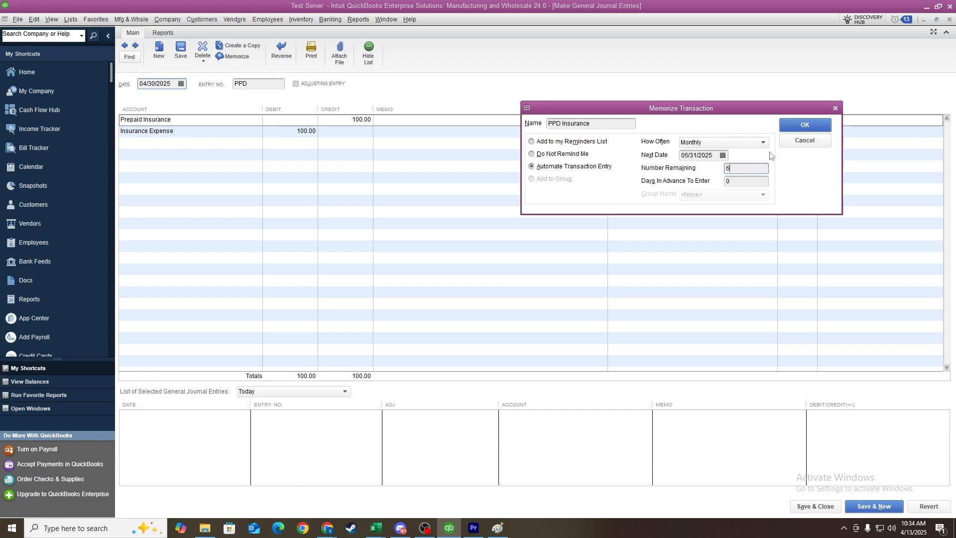
pyautogui.click(724, 155)
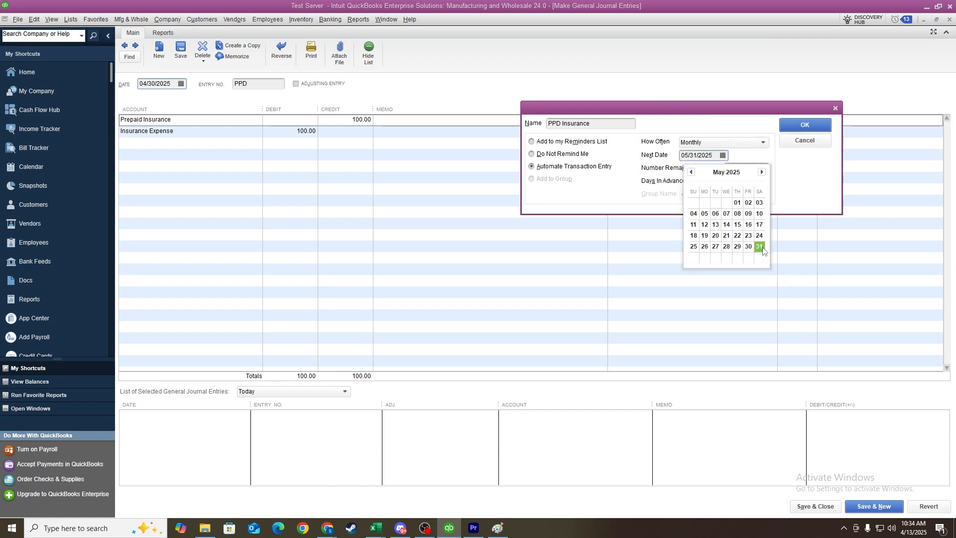
pyautogui.click(762, 172)
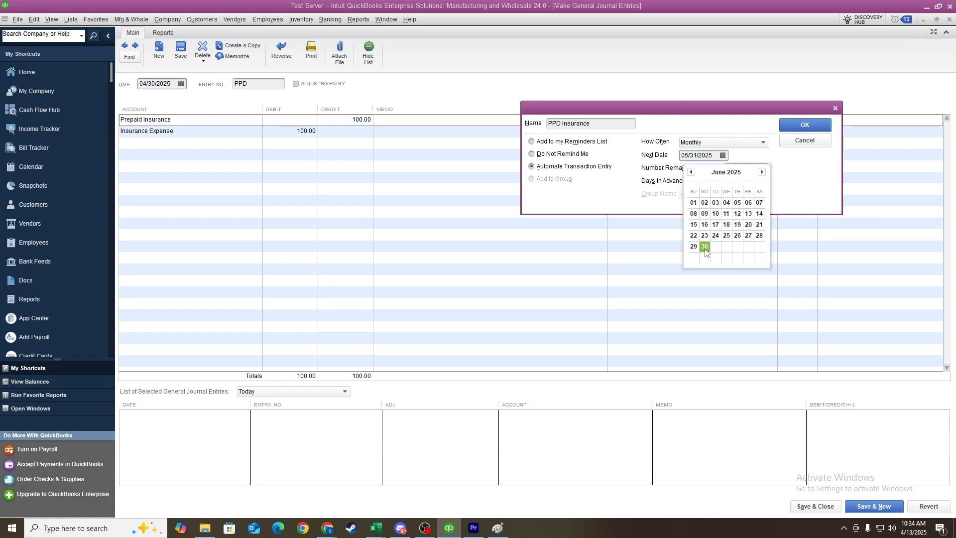
pyautogui.click(763, 160)
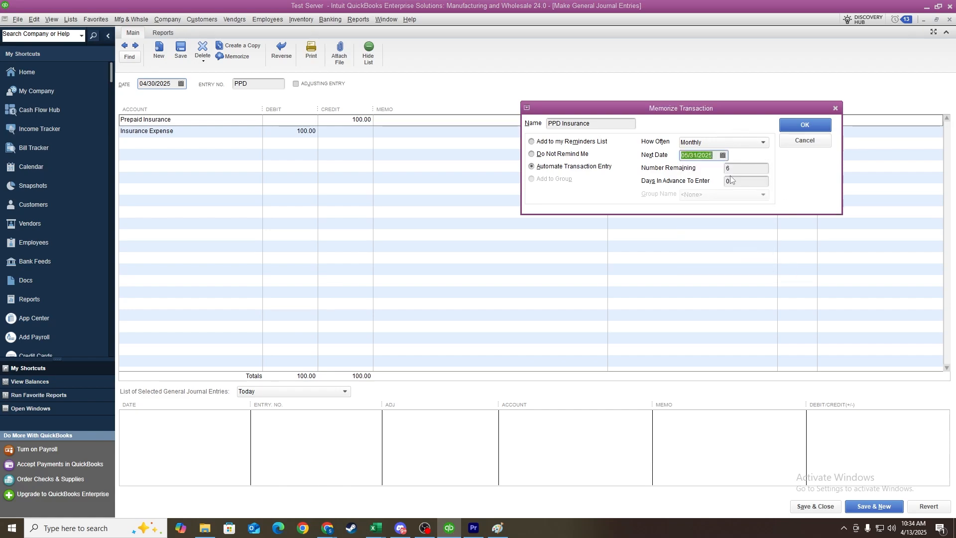
pyautogui.click(736, 168)
pyautogui.write('6')
pyautogui.doubleClick(728, 168)
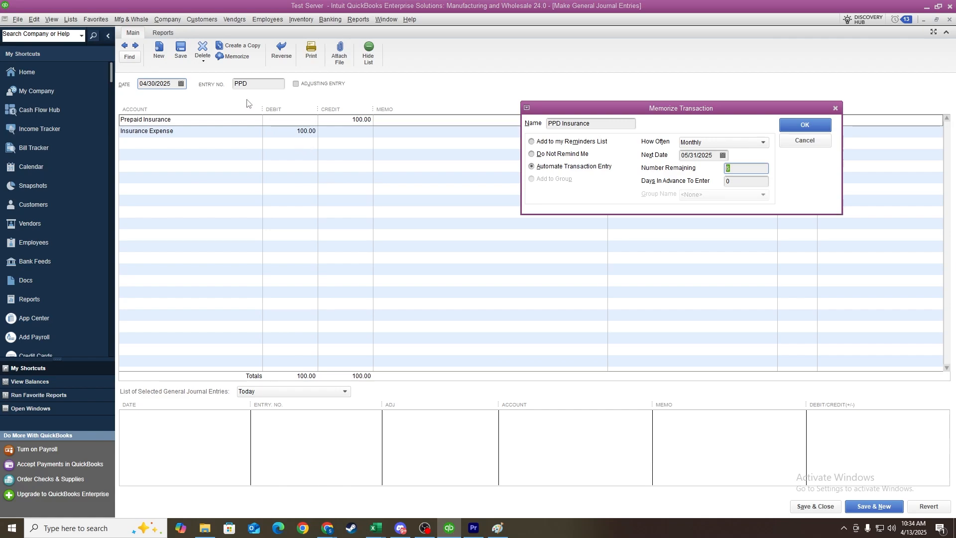
# Step: Set the memorized transaction to be entered 7 days in advance and confirm its settings
pyautogui.click(749, 180)
pyautogui.click(713, 157)
pyautogui.doubleClick(712, 157)
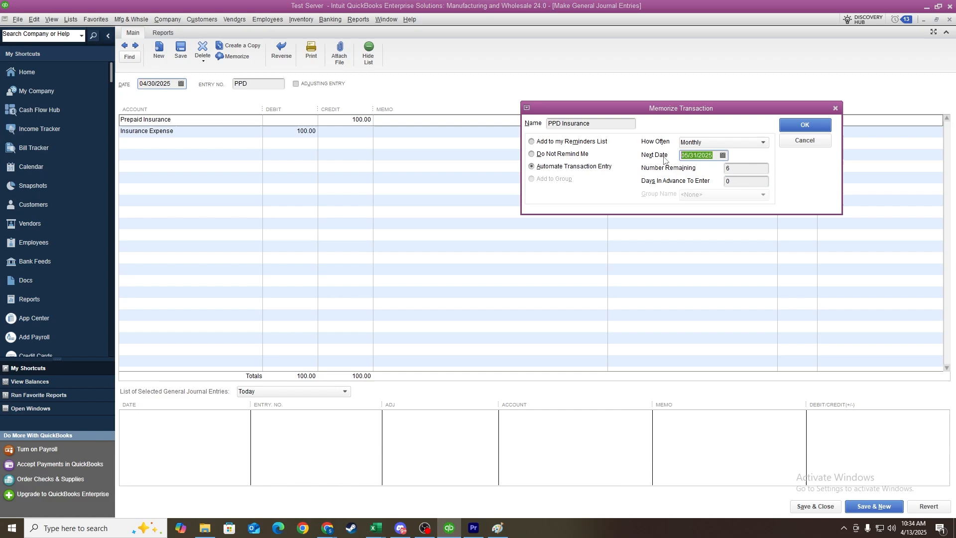
pyautogui.click(750, 181)
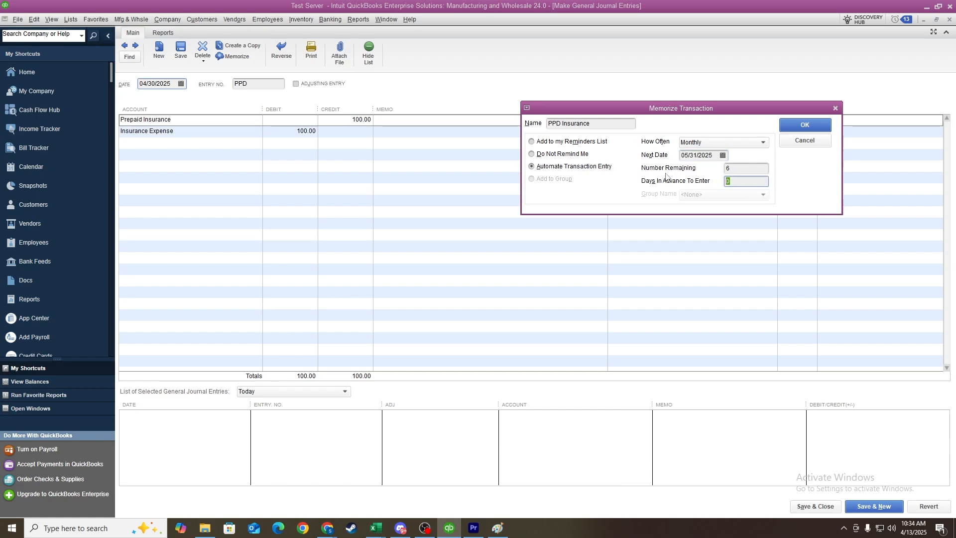
pyautogui.press('BackSpace')
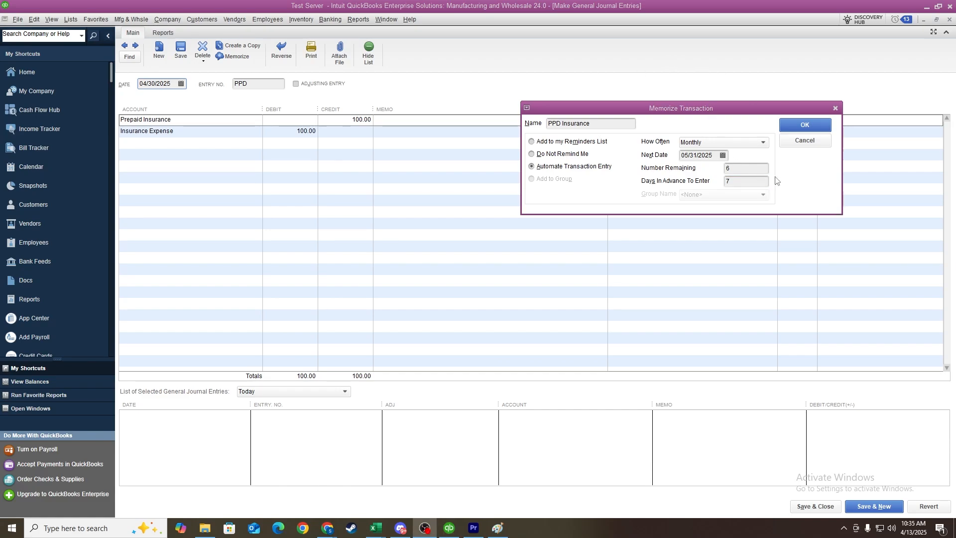
pyautogui.click(805, 125)
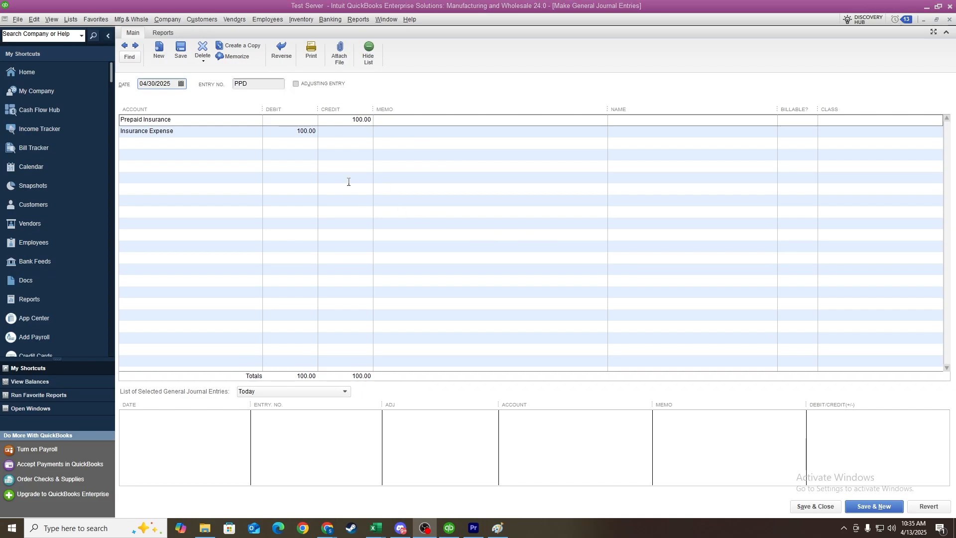
# Step: Open the PPD Insurance entry from the Memorized Transaction List, accept its future date, and close it without recording
pyautogui.click(74, 20)
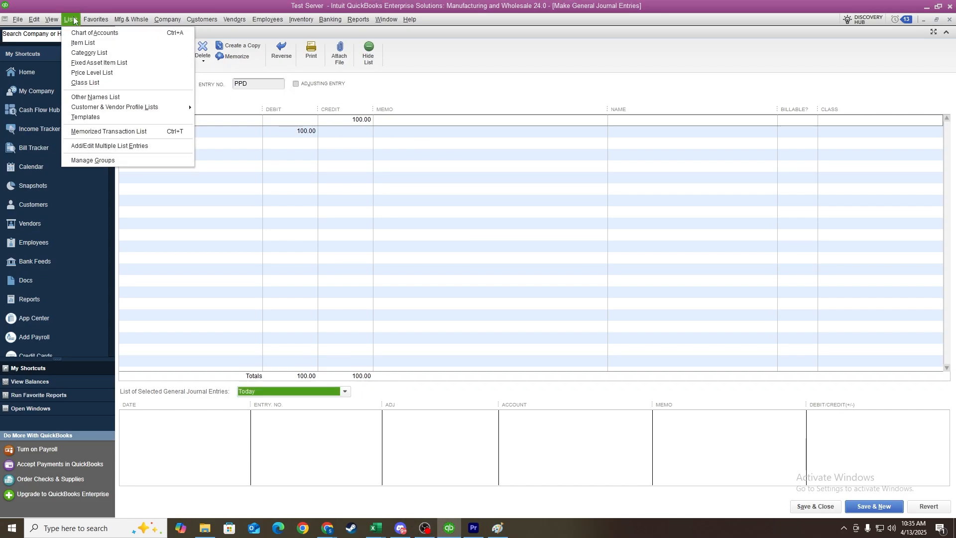
pyautogui.click(101, 132)
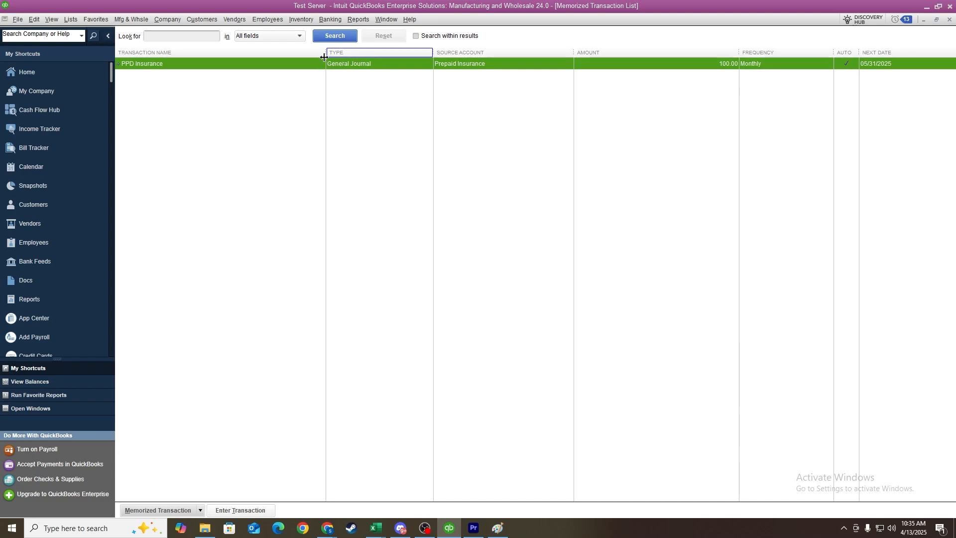
pyautogui.doubleClick(284, 62)
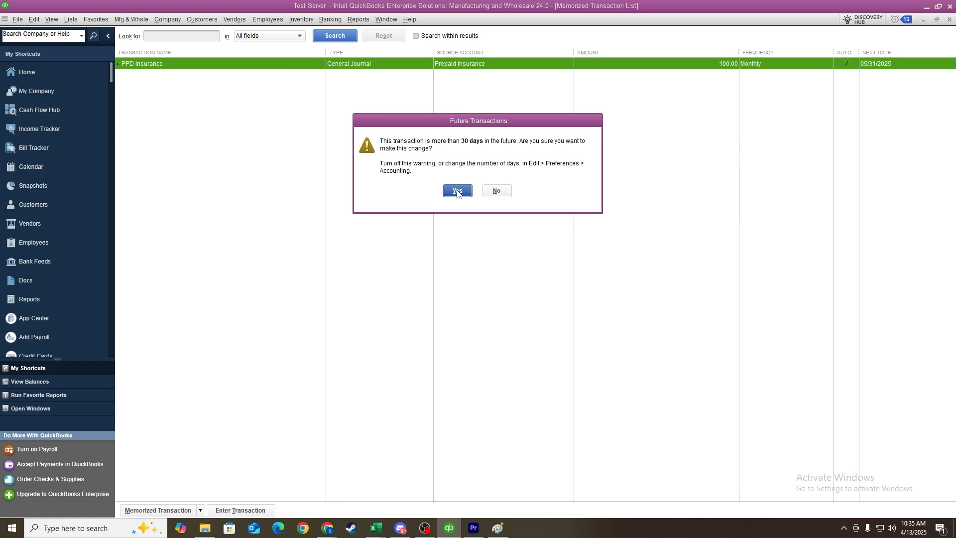
pyautogui.click(458, 194)
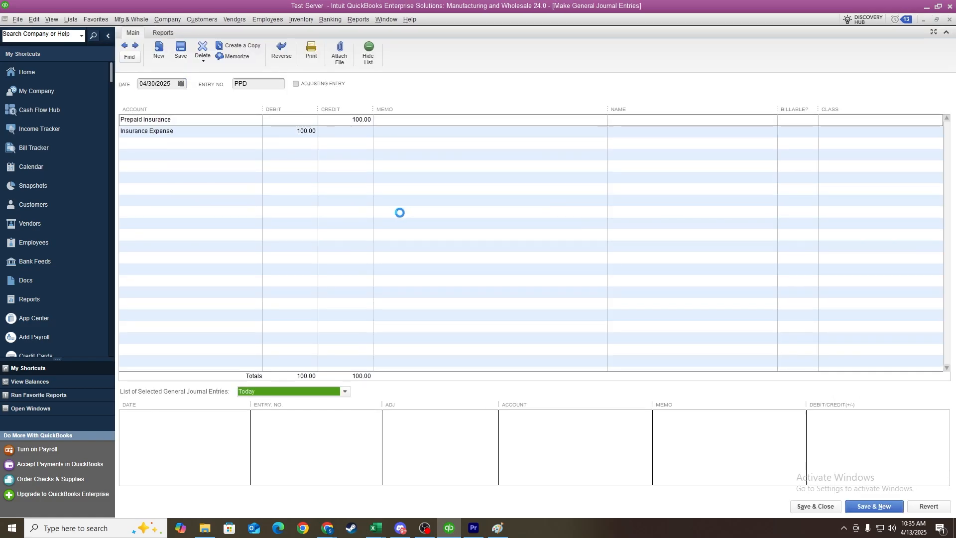
pyautogui.click(950, 21)
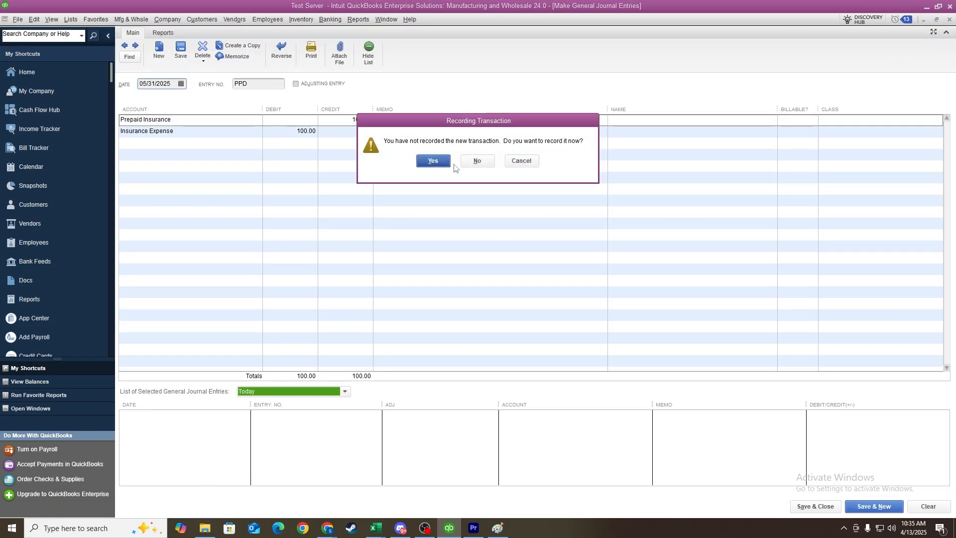
pyautogui.click(476, 162)
# Step: Review the schedule settings and list options of the PPD Insurance memorized transaction, and close the list
pyautogui.click(158, 511)
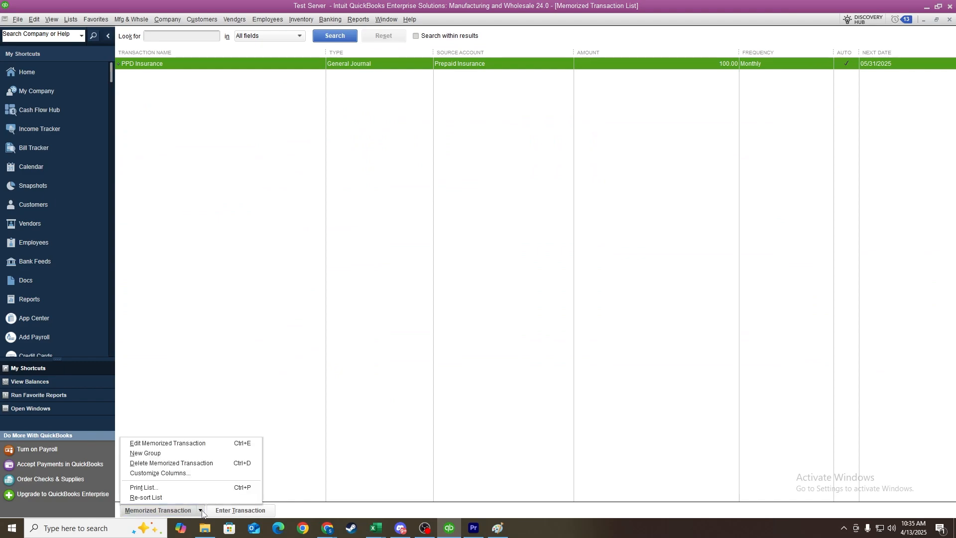
pyautogui.click(170, 447)
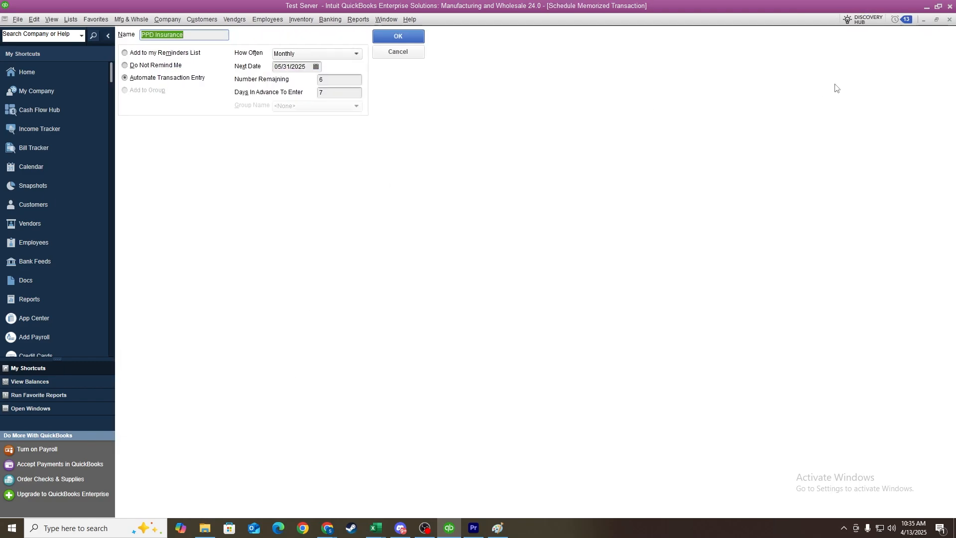
pyautogui.click(950, 19)
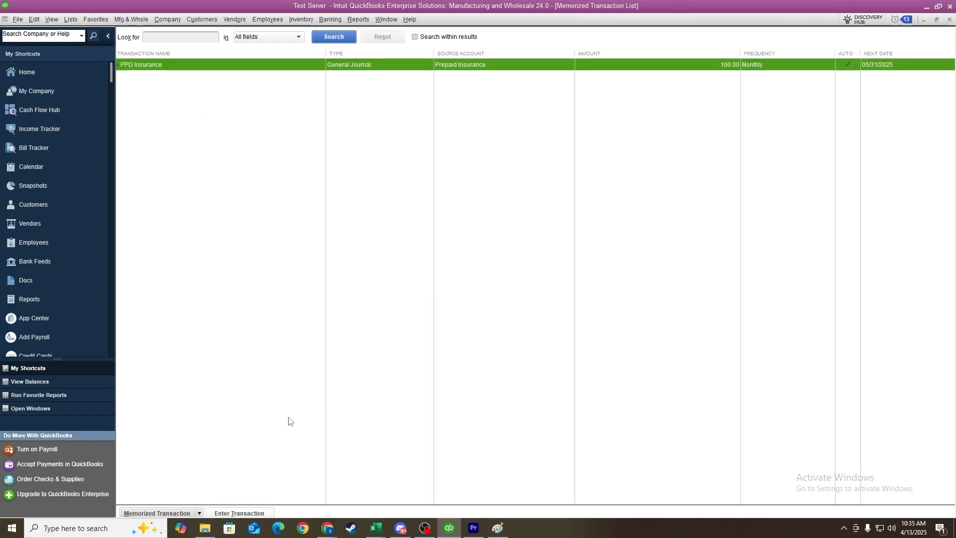
pyautogui.click(200, 511)
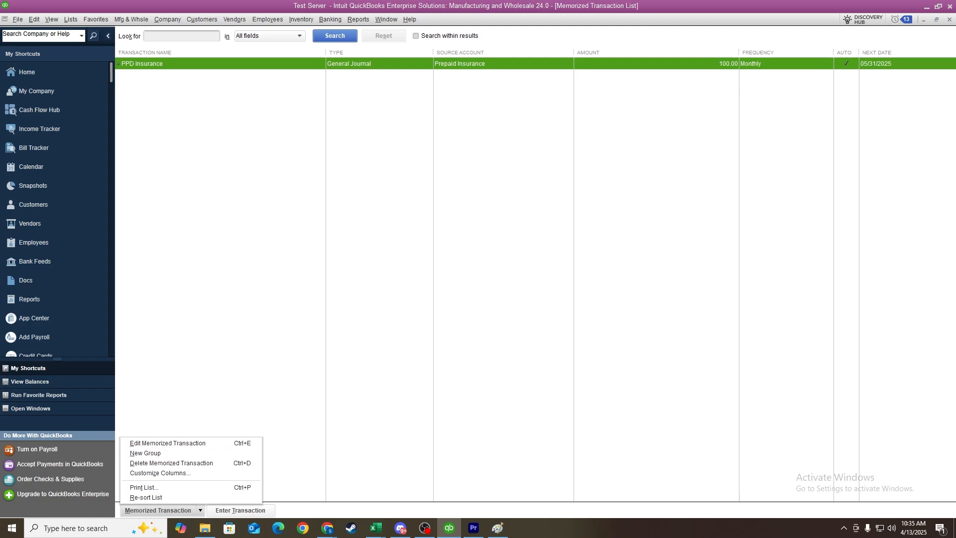
pyautogui.click(950, 20)
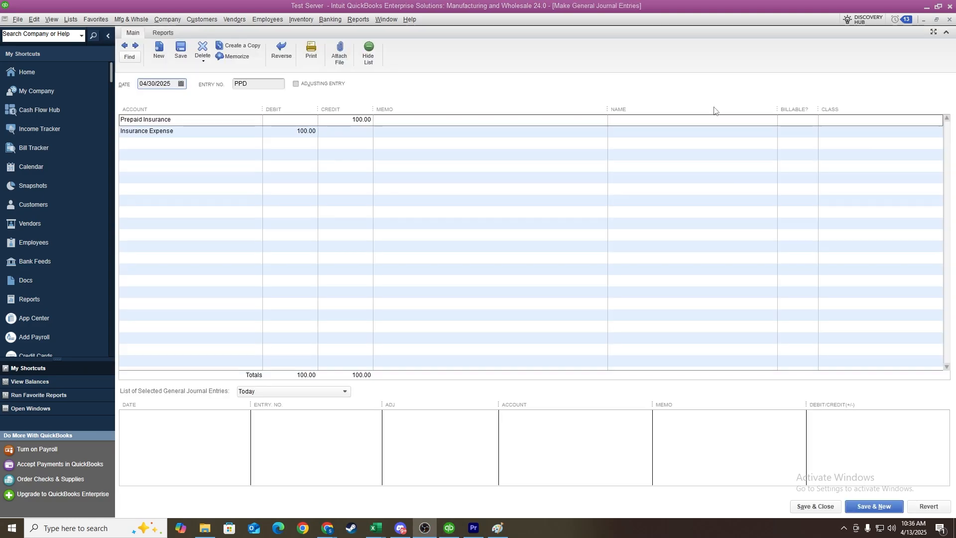
# Step: Run the report of journal entries entered today from the general journal window
pyautogui.click(164, 34)
pyautogui.click(208, 55)
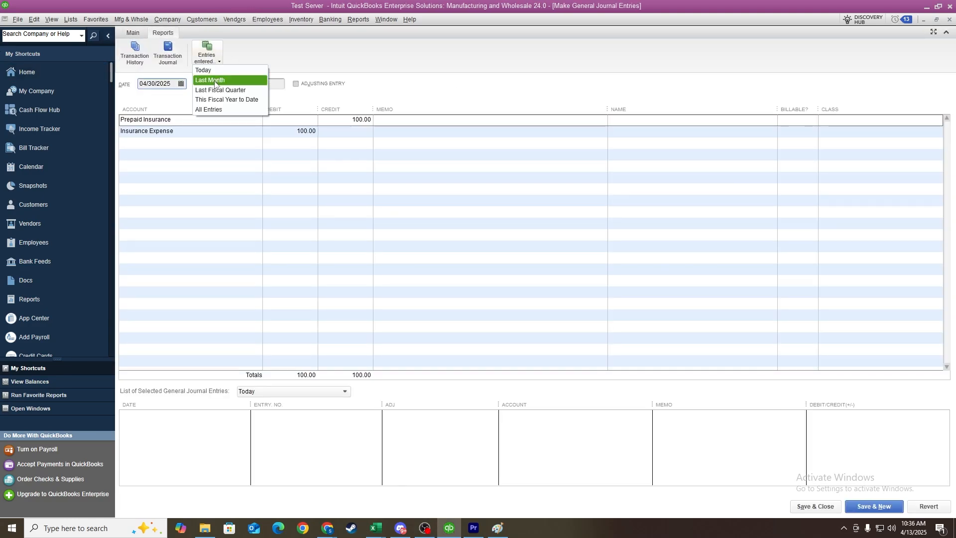
pyautogui.click(212, 72)
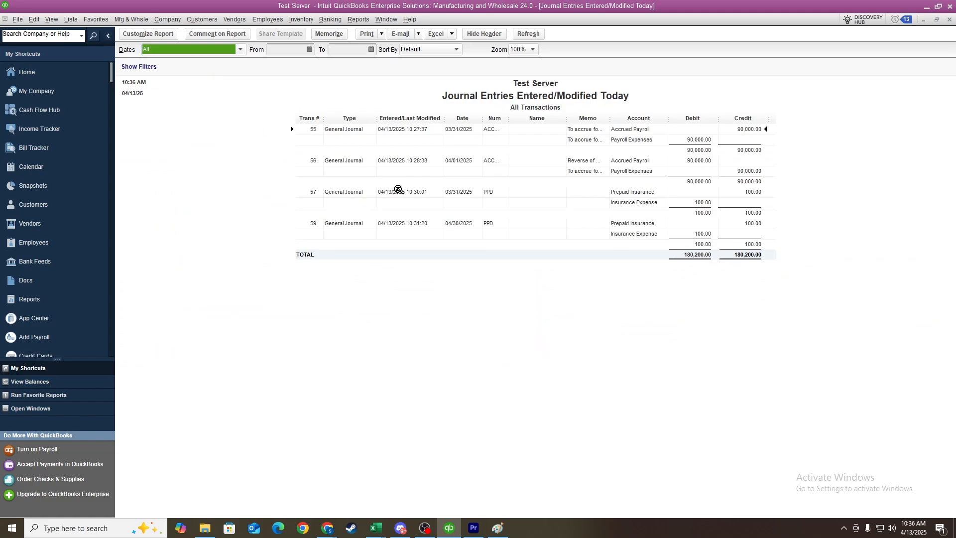
# Step: Look up May 24, 2025 in the system calendar, then close the report and return to the home page
pyautogui.click(915, 529)
pyautogui.click(939, 220)
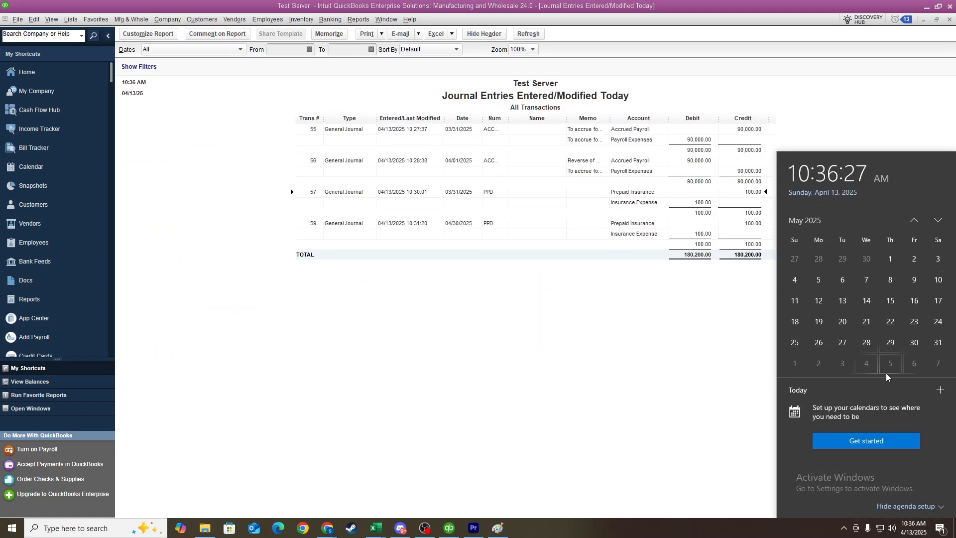
pyautogui.click(934, 325)
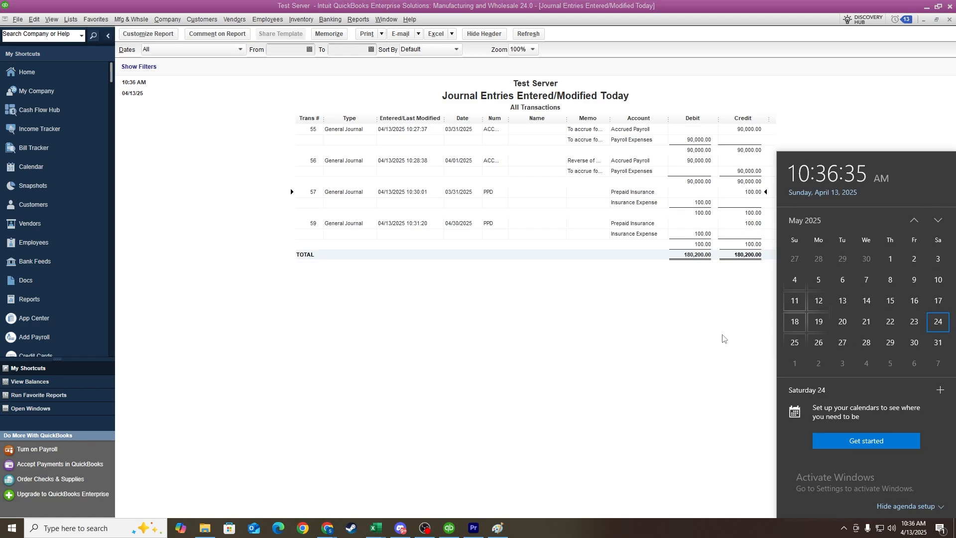
pyautogui.click(552, 374)
pyautogui.press('Escape')
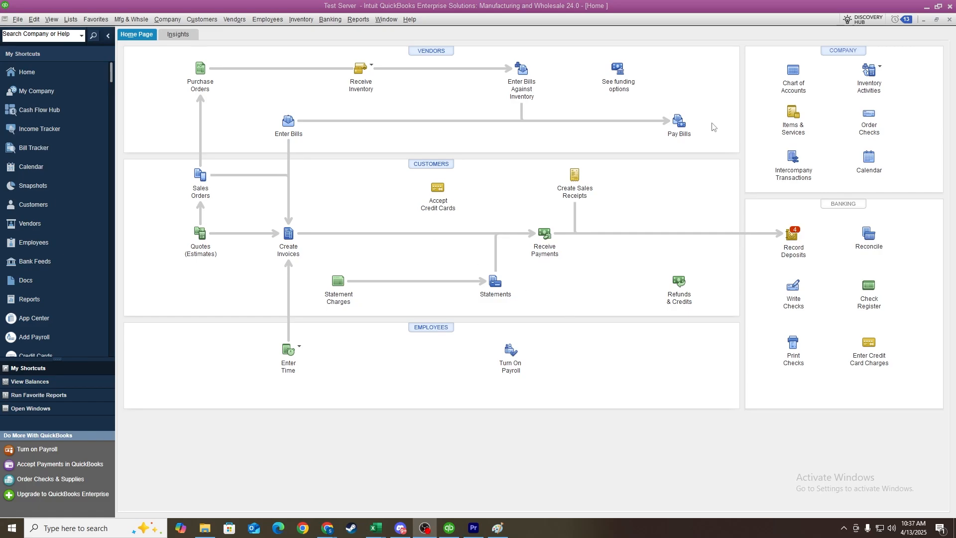
# Step: Open the J.P. Morgan Chase Depository register and view the transaction journal of the 03/01/2025 funds transfer
pyautogui.click(876, 291)
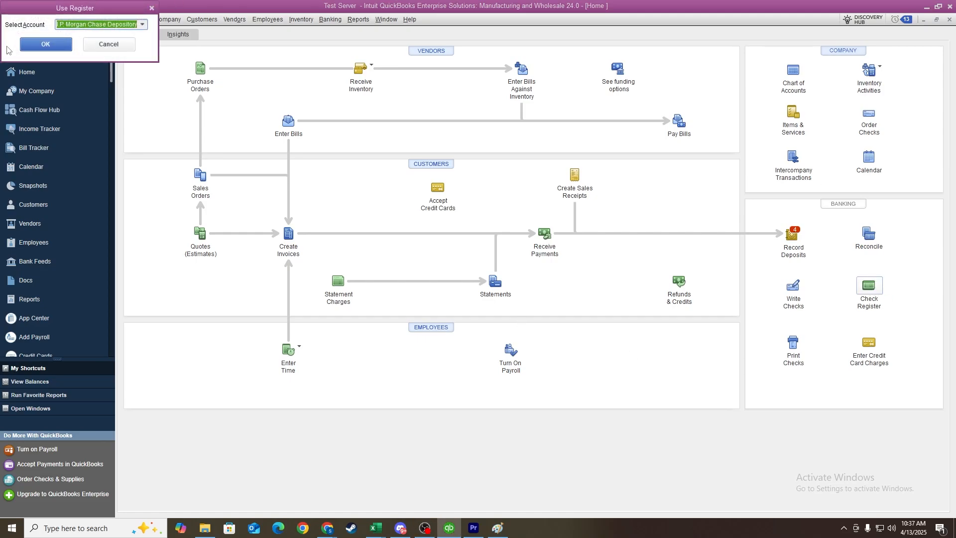
pyautogui.click(52, 49)
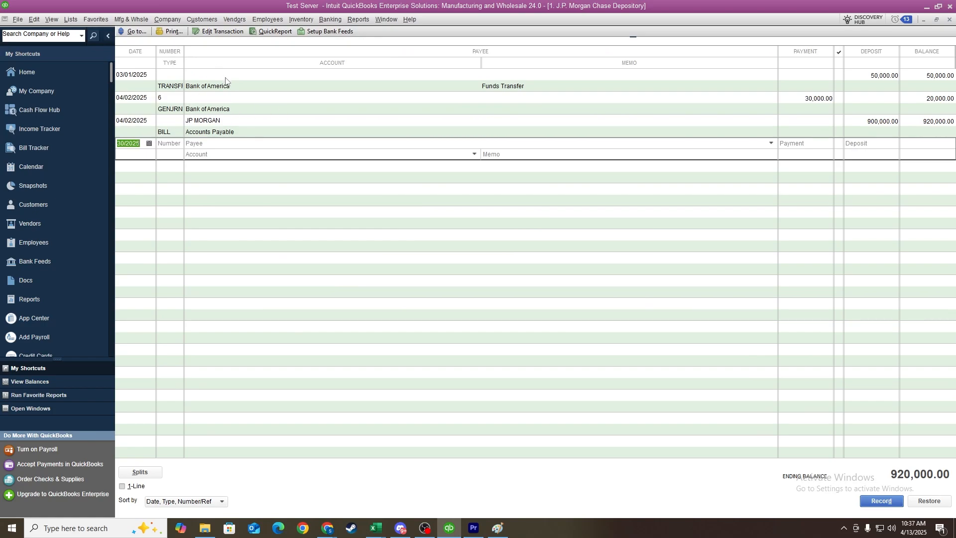
pyautogui.click(212, 86)
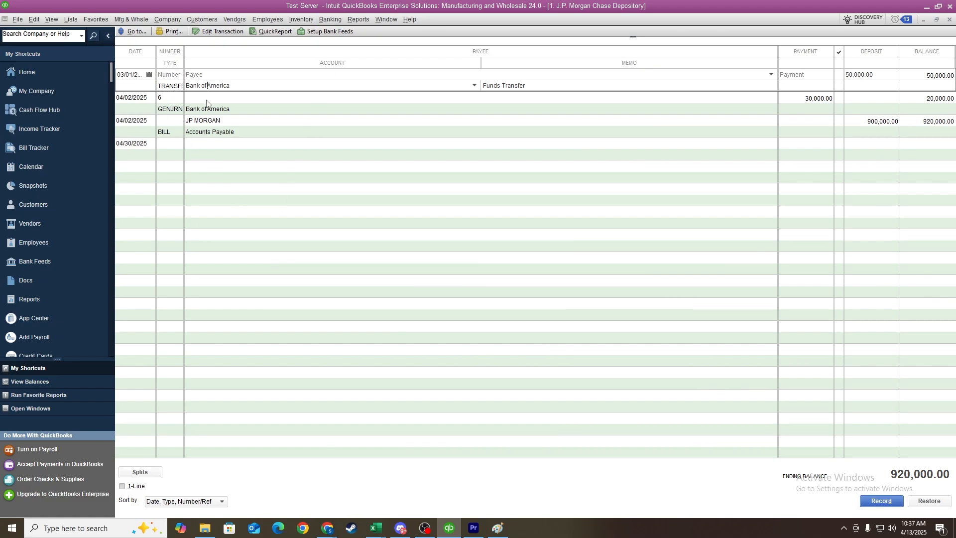
pyautogui.doubleClick(176, 87)
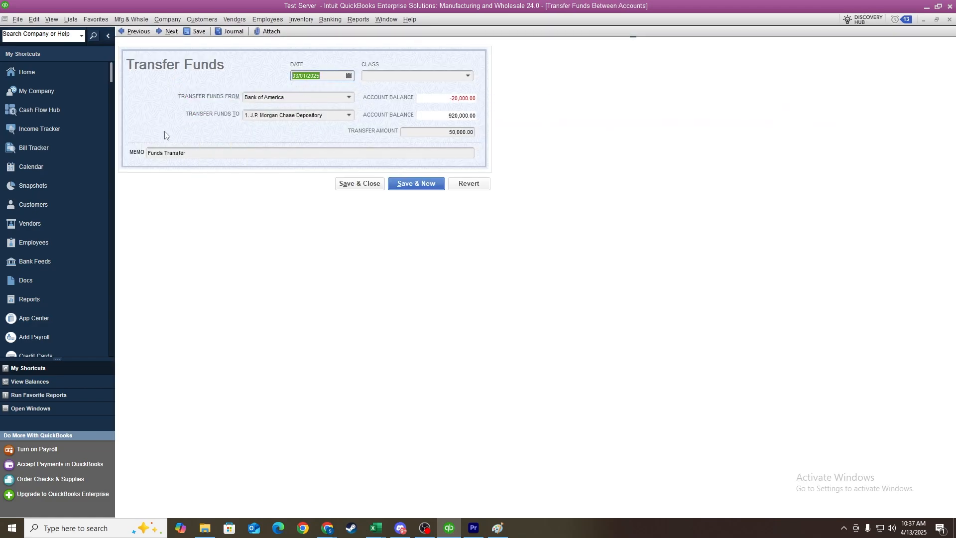
pyautogui.click(232, 32)
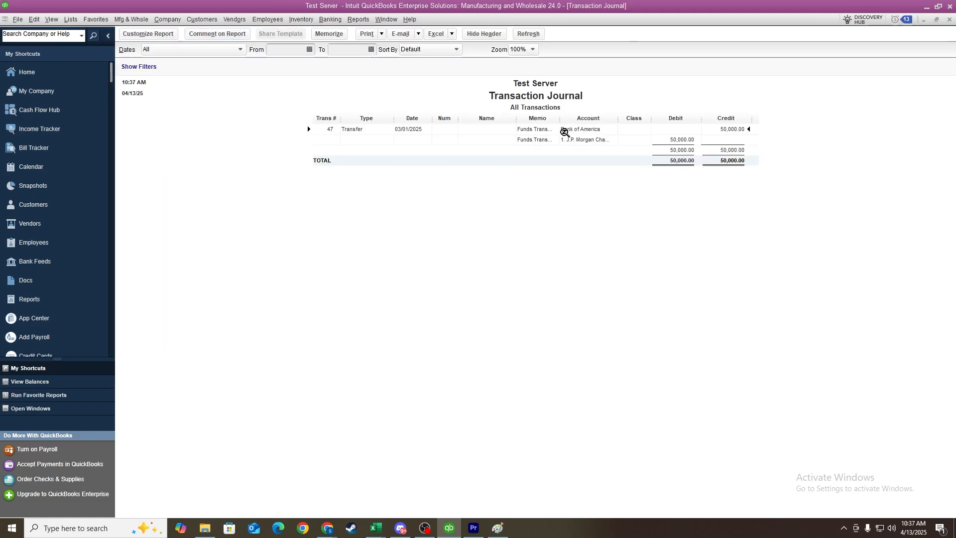
pyautogui.click(731, 140)
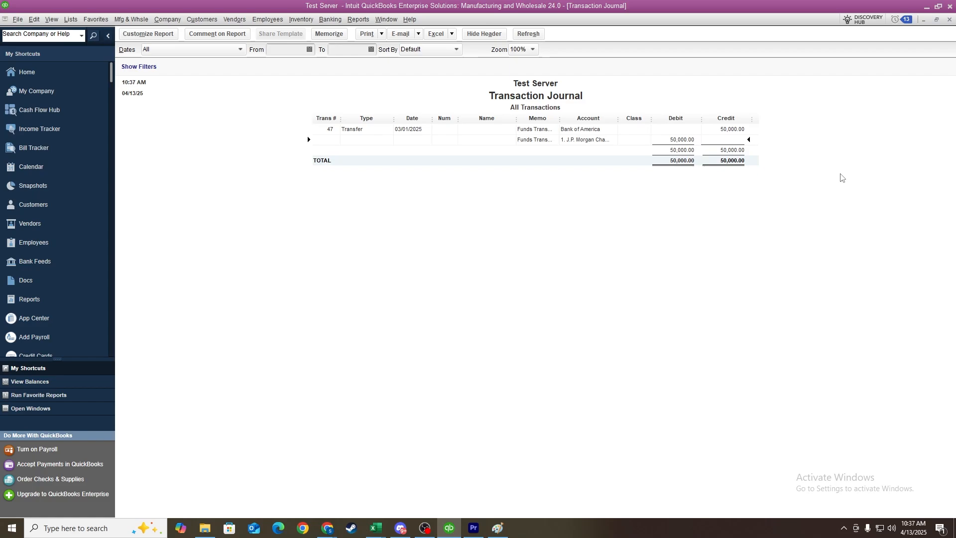
pyautogui.click(949, 21)
pyautogui.click(949, 20)
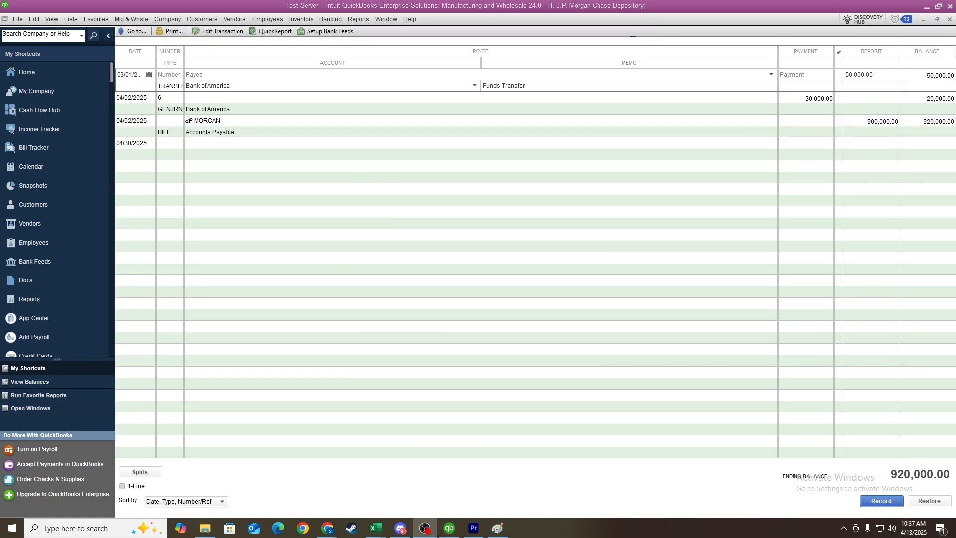
# Step: Examine the splits of the 03/01/2025 transfer and its transaction journal from the Bank of America register
pyautogui.click(145, 473)
pyautogui.click(456, 175)
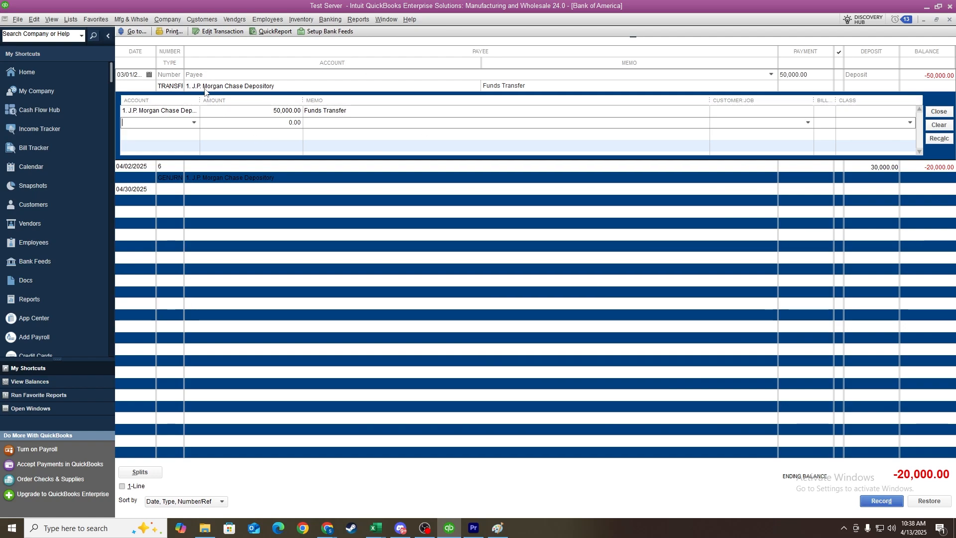
pyautogui.doubleClick(170, 85)
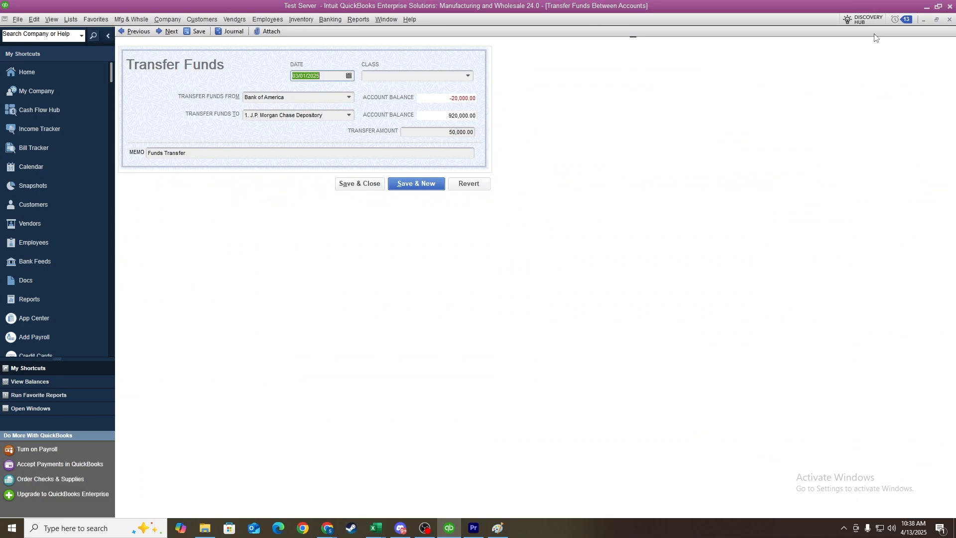
pyautogui.hotkey('ctrl', 'y')
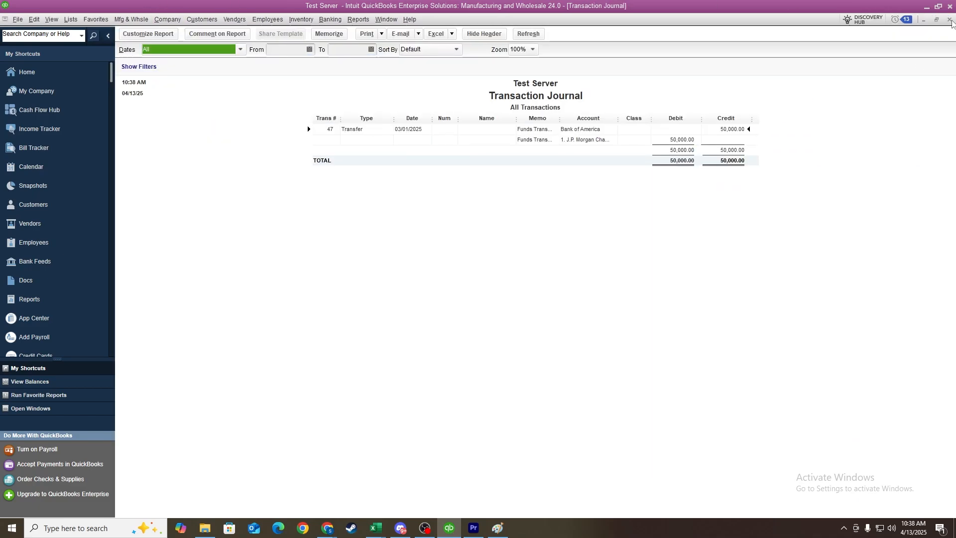
pyautogui.click(949, 20)
pyautogui.click(949, 20)
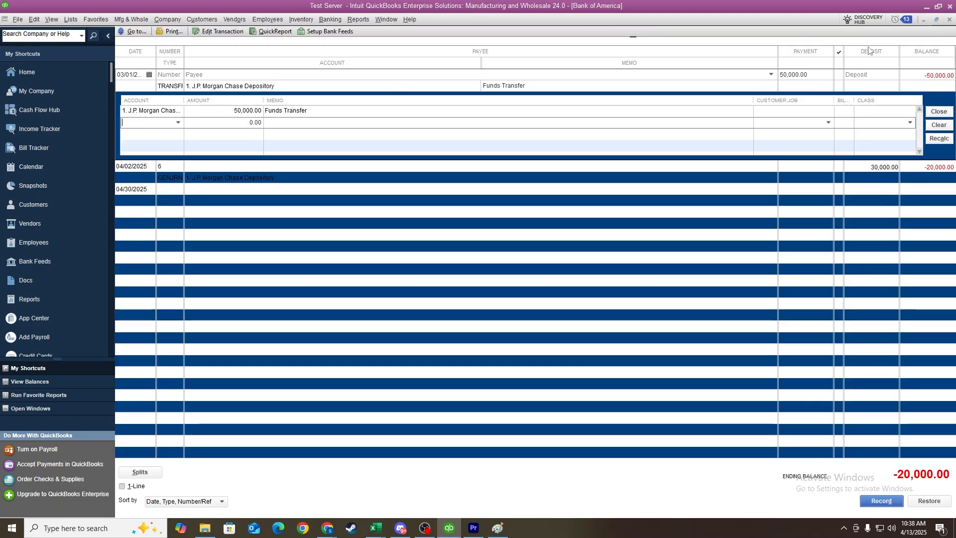
pyautogui.click(950, 20)
# Step: Record a 500.00 payment to Interest Expense dated 04/30/2025 in the J.P. Morgan Chase Depository register
pyautogui.click(199, 152)
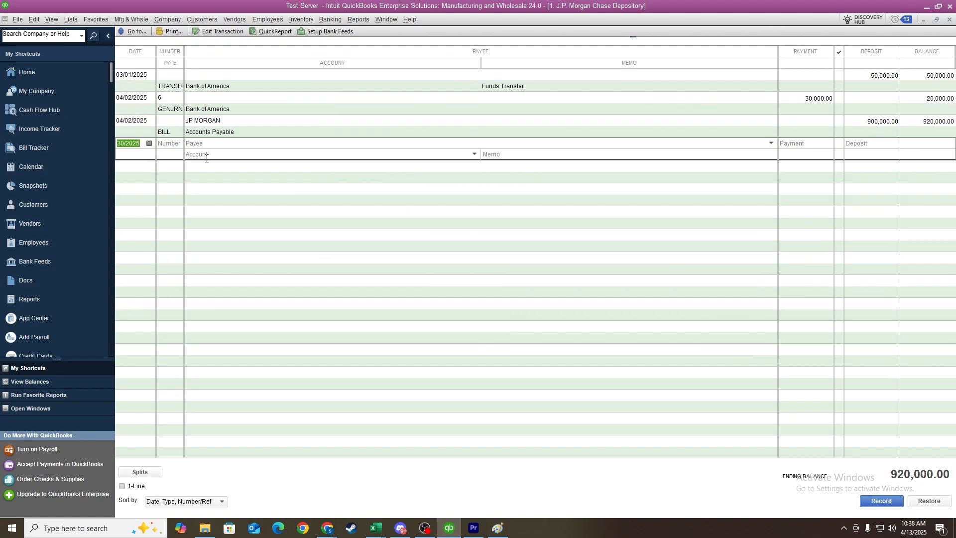
pyautogui.click(476, 154)
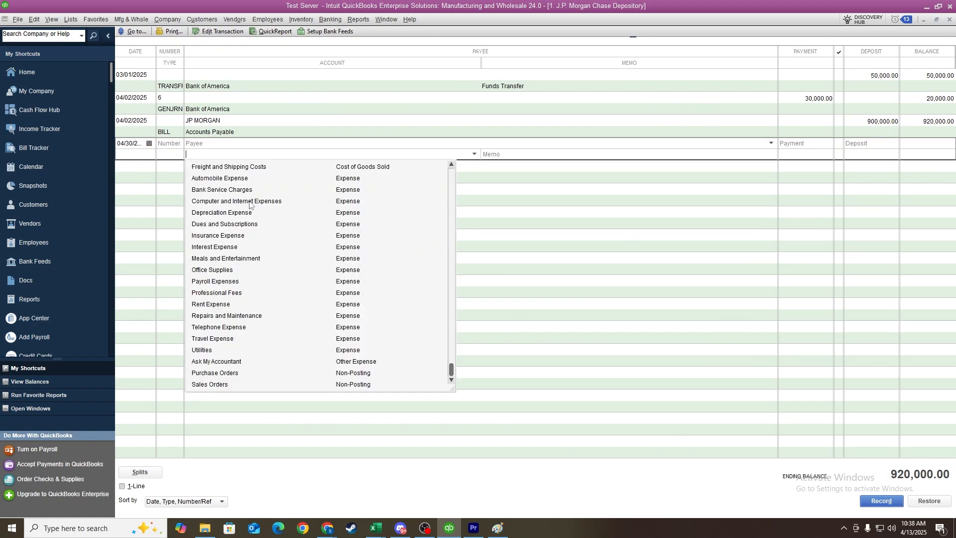
pyautogui.click(233, 247)
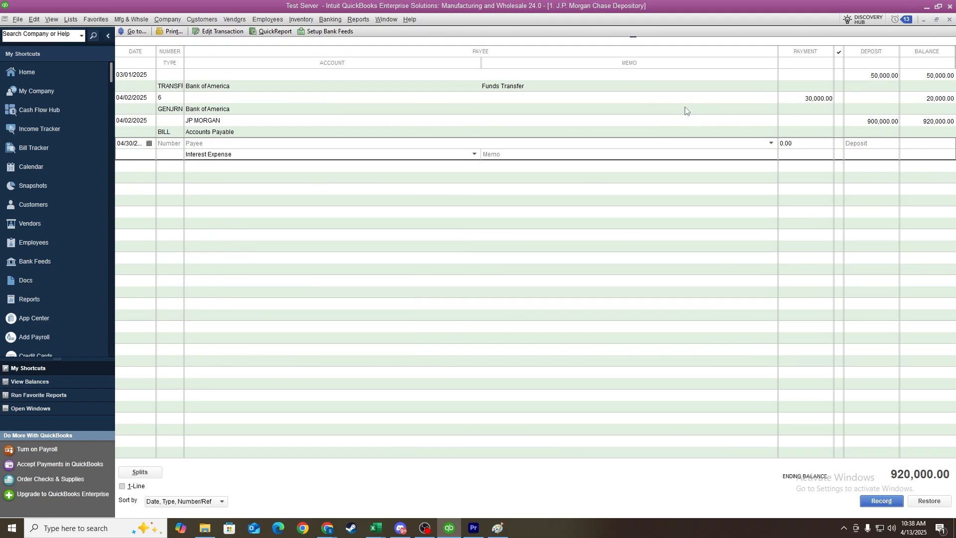
pyautogui.write('500')
pyautogui.click(881, 500)
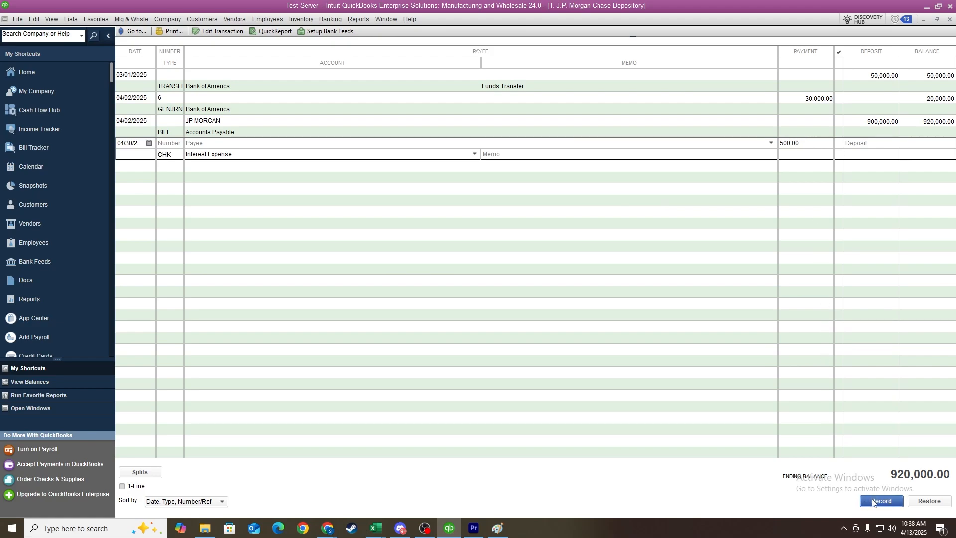
# Step: Open the 04/30/2025 Interest Expense check, view its transaction journal, and return to the home page
pyautogui.click(202, 155)
pyautogui.doubleClick(171, 154)
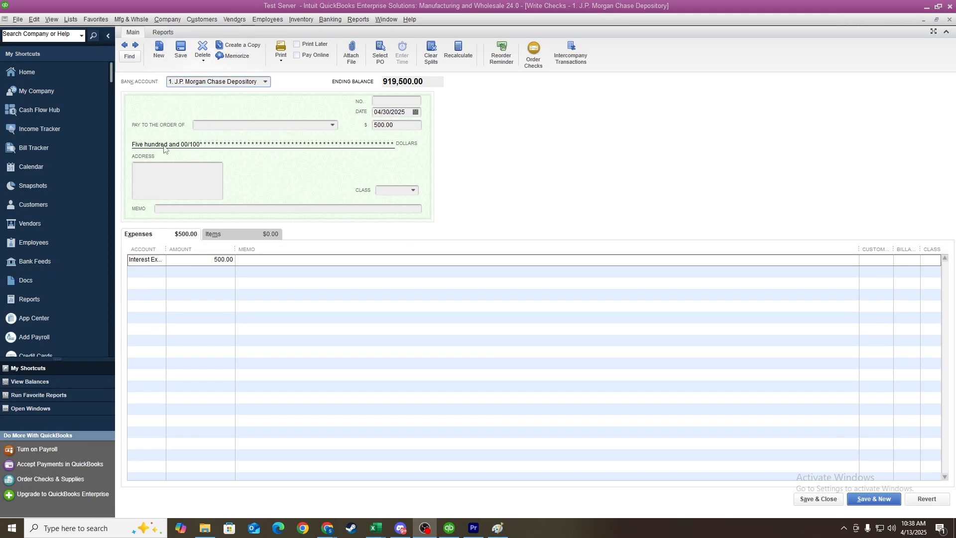
pyautogui.click(162, 33)
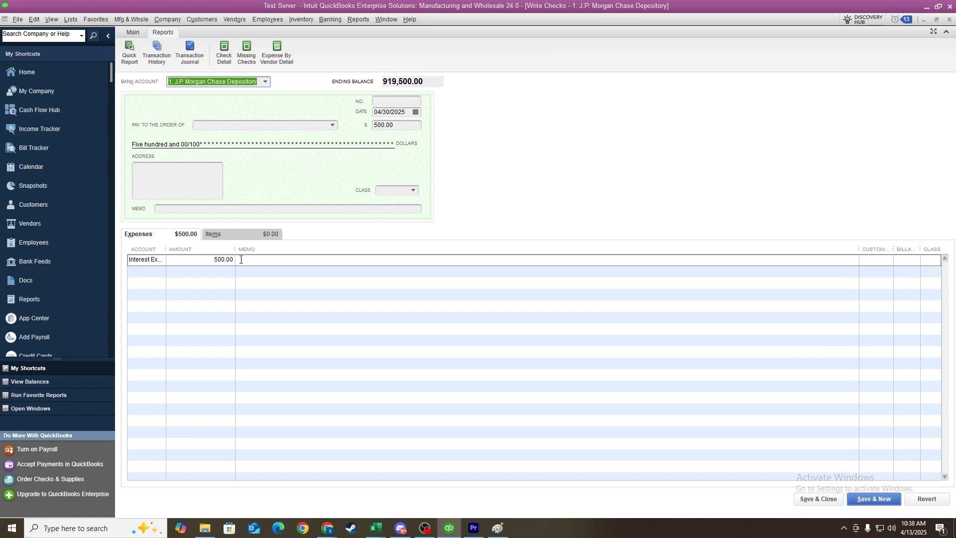
pyautogui.click(189, 56)
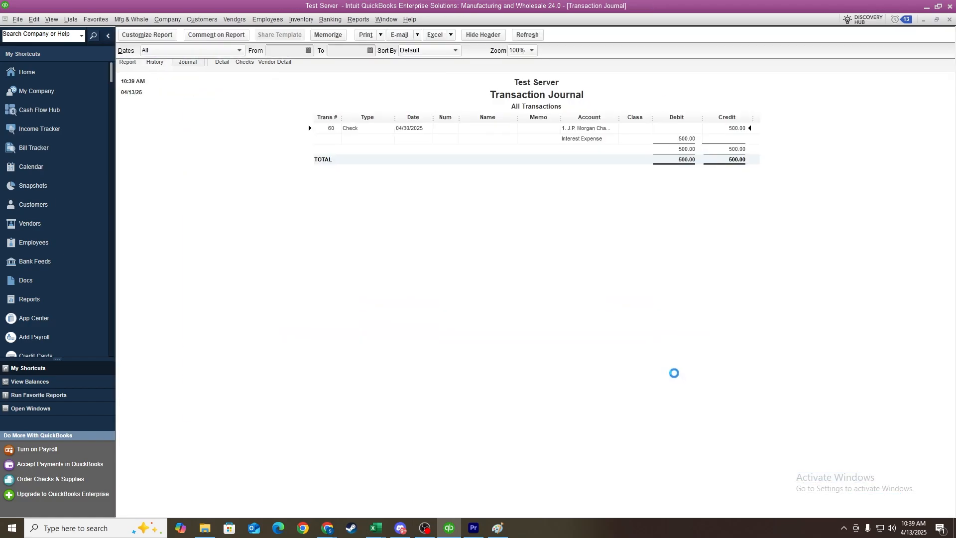
pyautogui.click(685, 140)
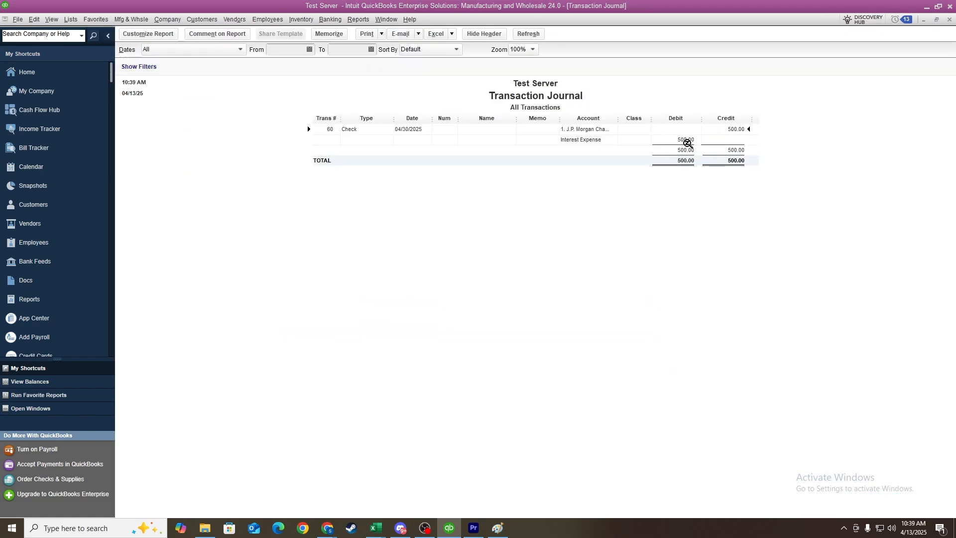
pyautogui.press('Escape')
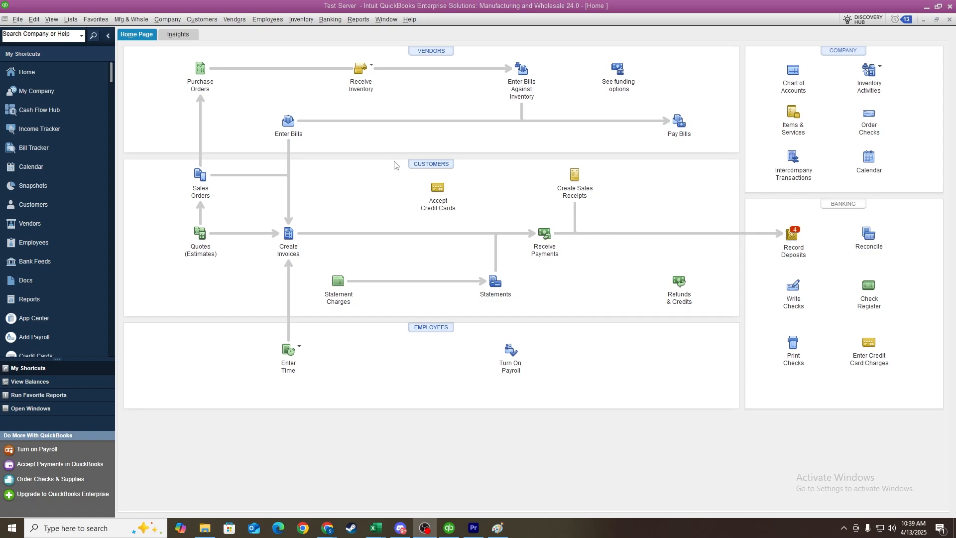
# Step: Open Facebook invoice 5, examine its transaction journal lines, and close the report and the invoice window
pyautogui.click(288, 235)
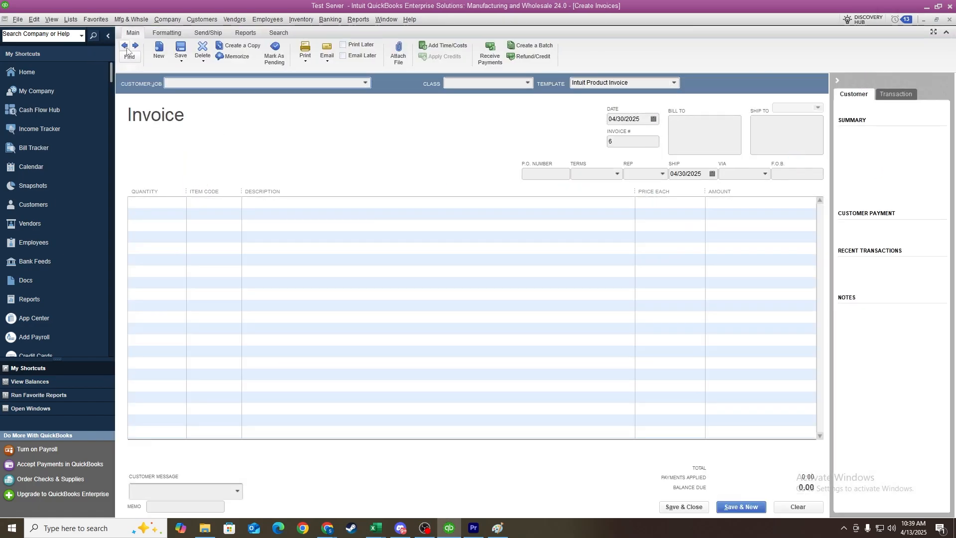
pyautogui.click(125, 45)
pyautogui.click(246, 32)
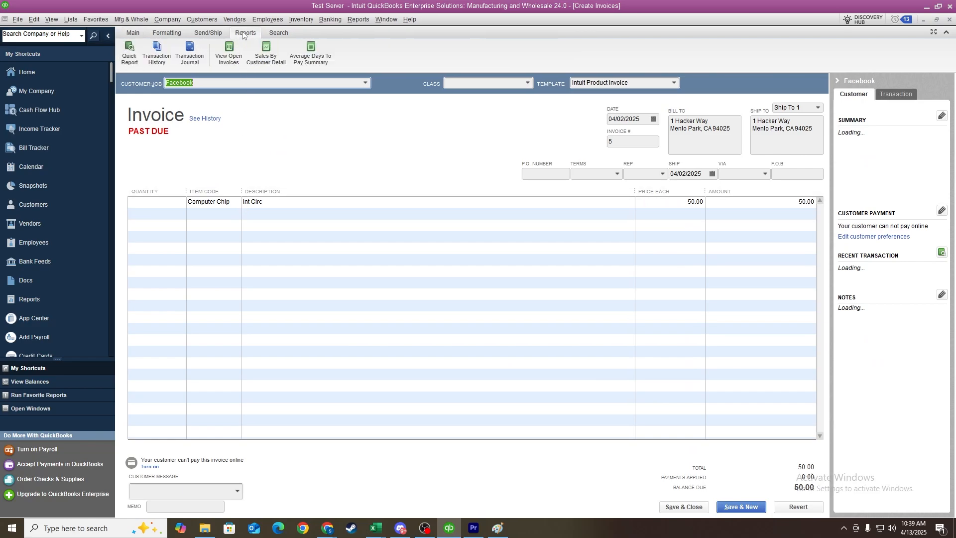
pyautogui.click(190, 53)
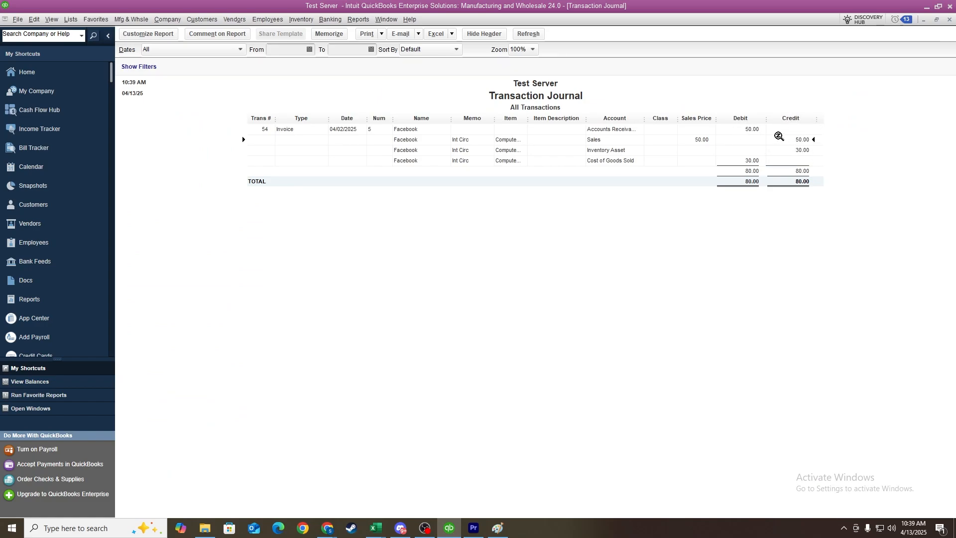
pyautogui.click(774, 151)
pyautogui.click(385, 128)
pyautogui.click(950, 20)
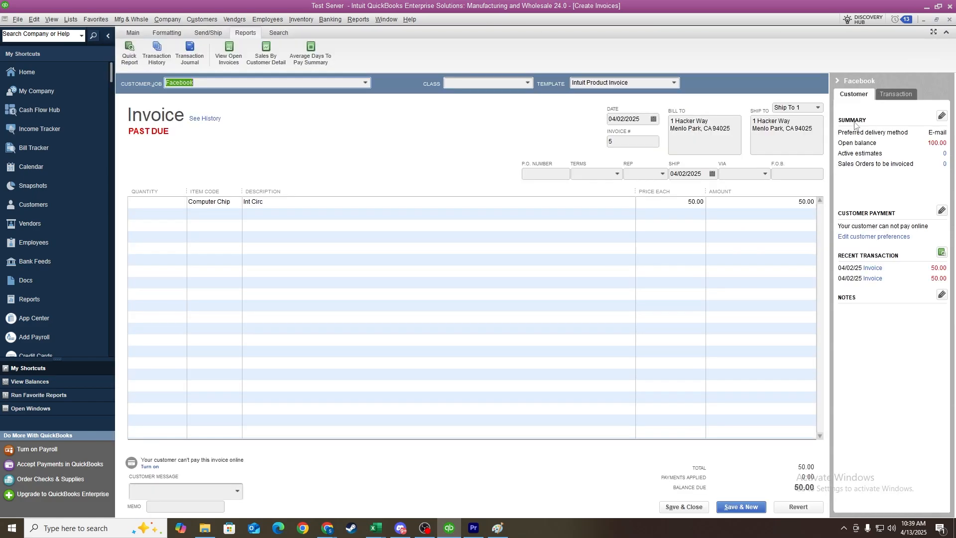
pyautogui.click(950, 20)
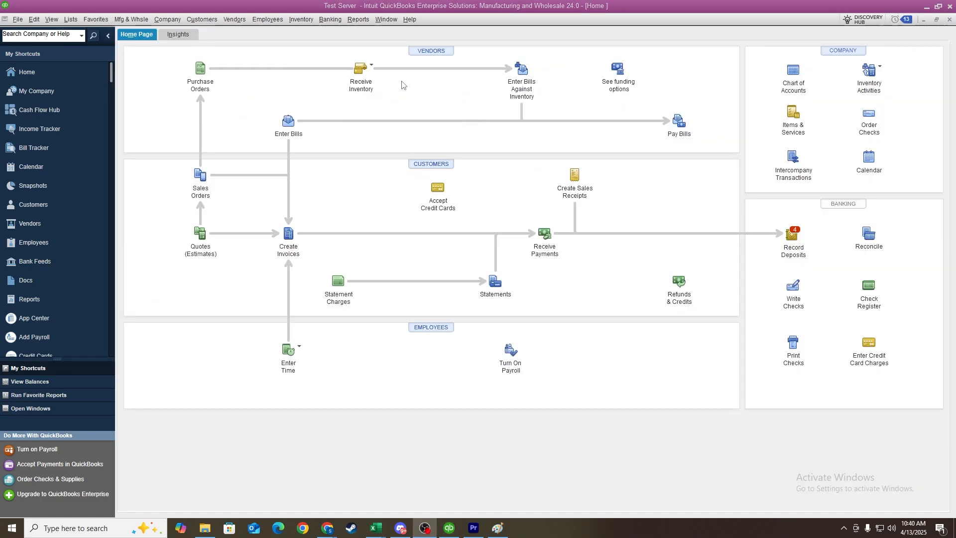